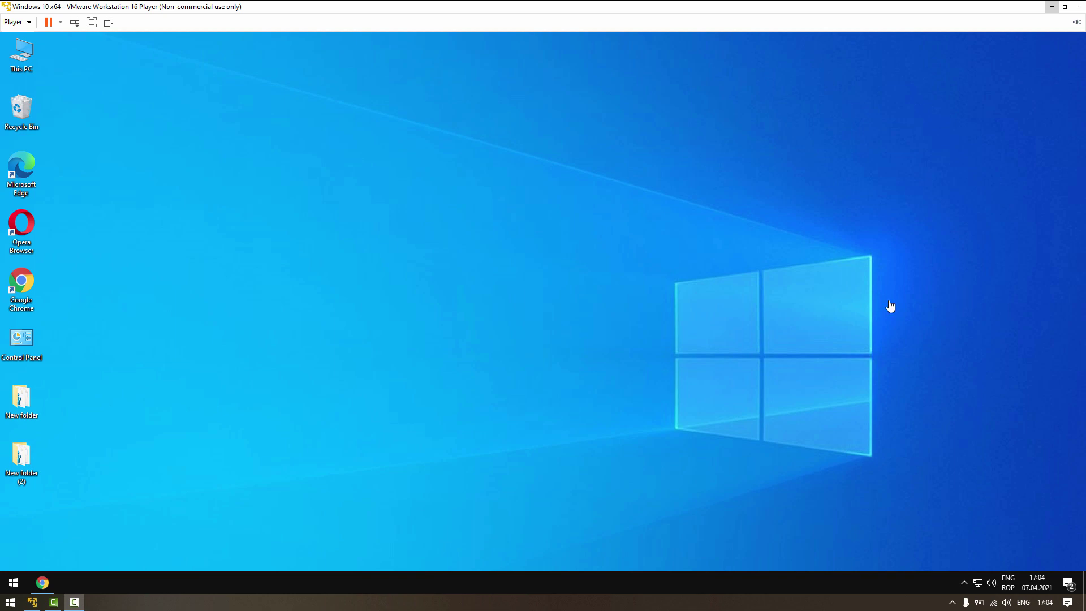
# Search Google in Chrome for "opera gx" and download the Opera GX installer from opera.com
pyautogui.click(461, 340)
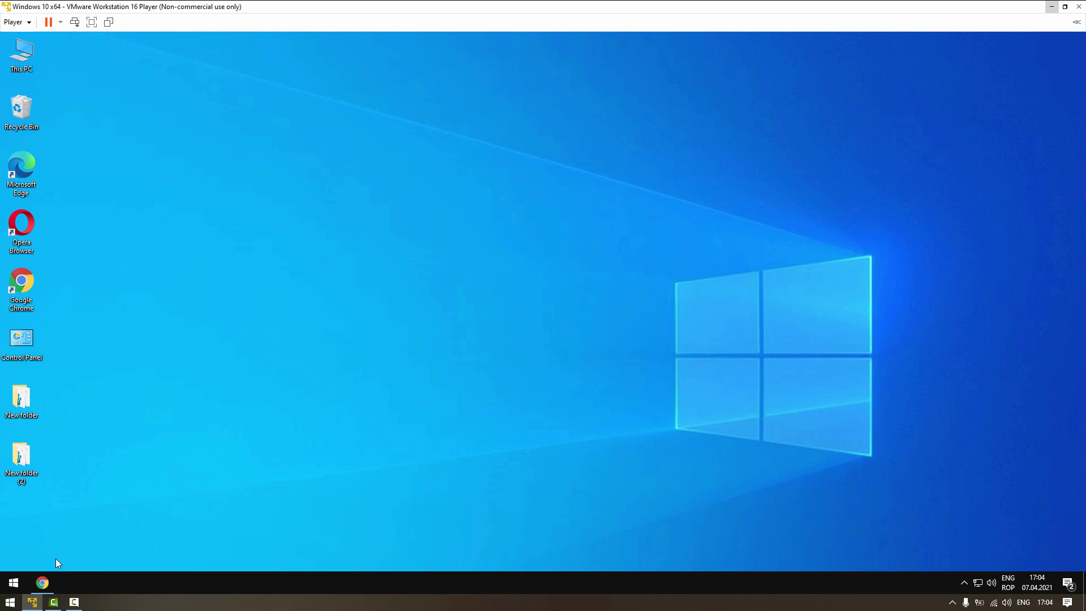
pyautogui.click(41, 578)
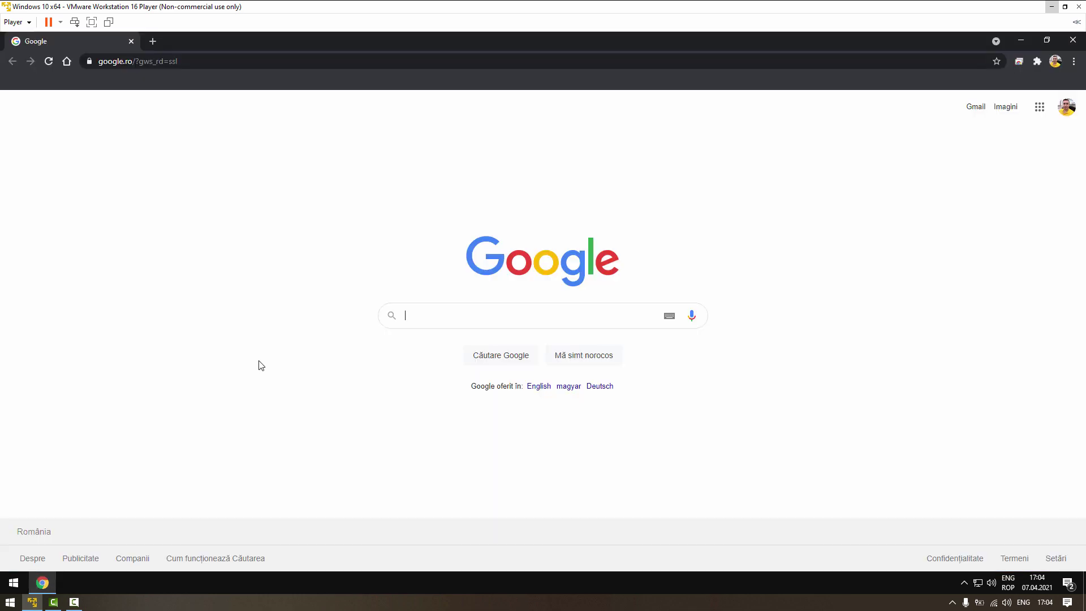
pyautogui.write('opera')
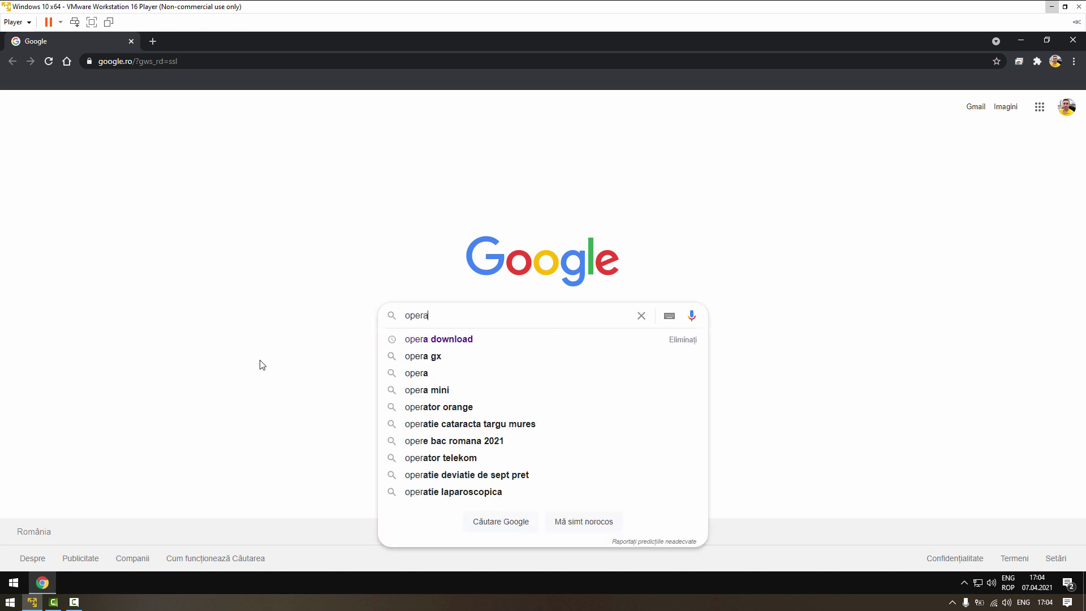
pyautogui.write(' gx')
pyautogui.press('Return')
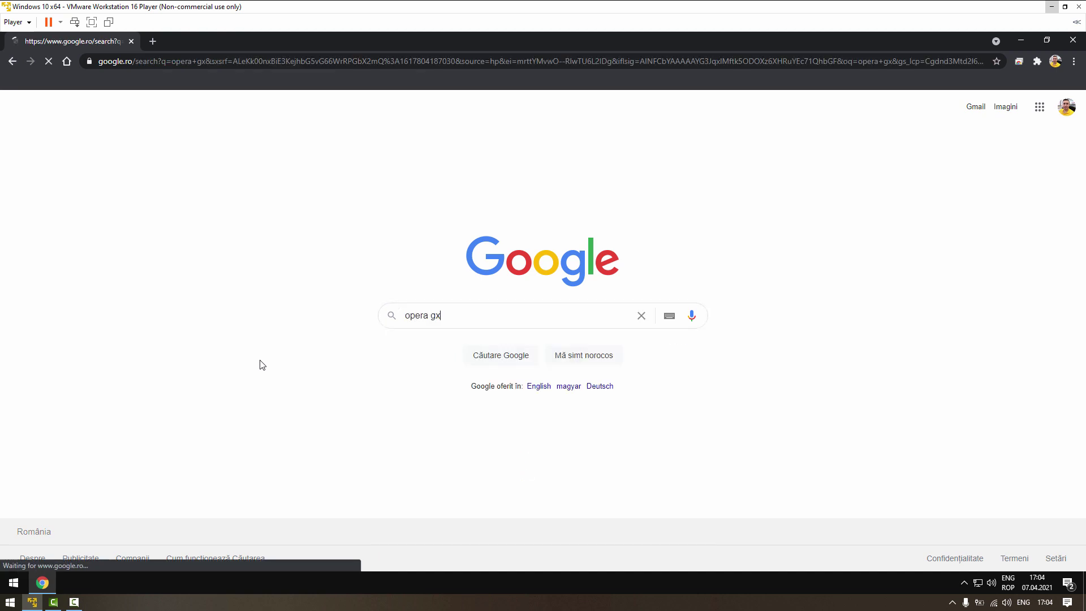
pyautogui.click(226, 215)
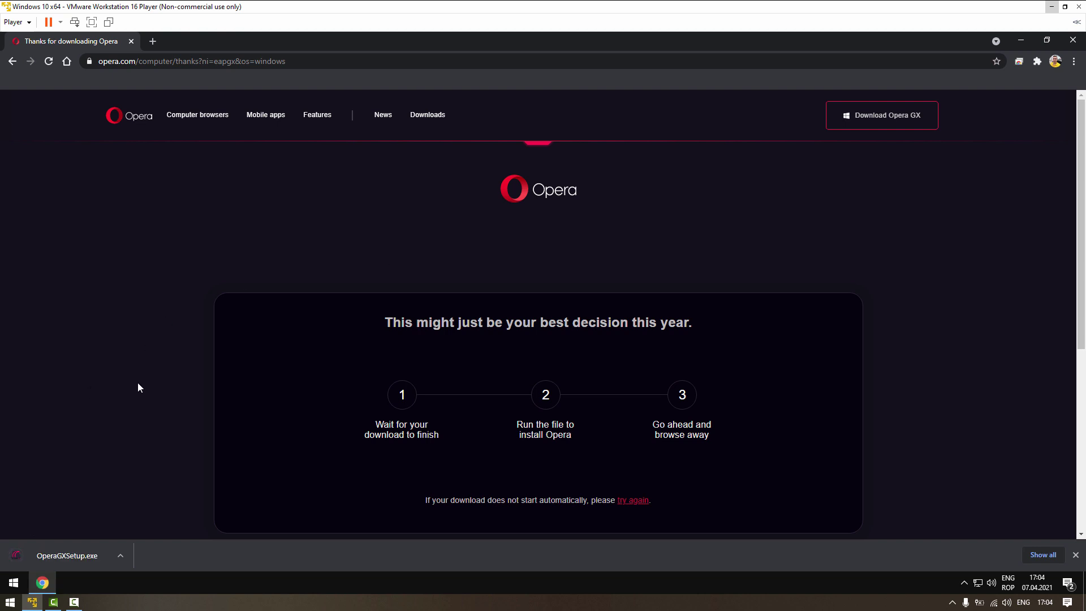
# Run OperaGXSetup.exe and install Opera GX with sending of feature usage information turned off, then close Chrome
pyautogui.click(86, 556)
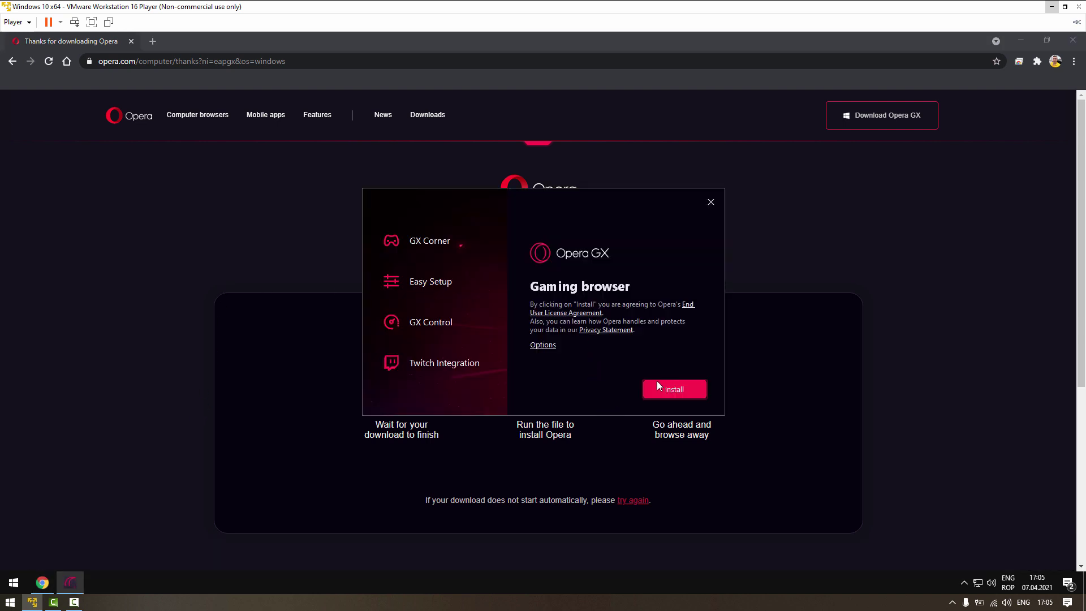
pyautogui.click(537, 346)
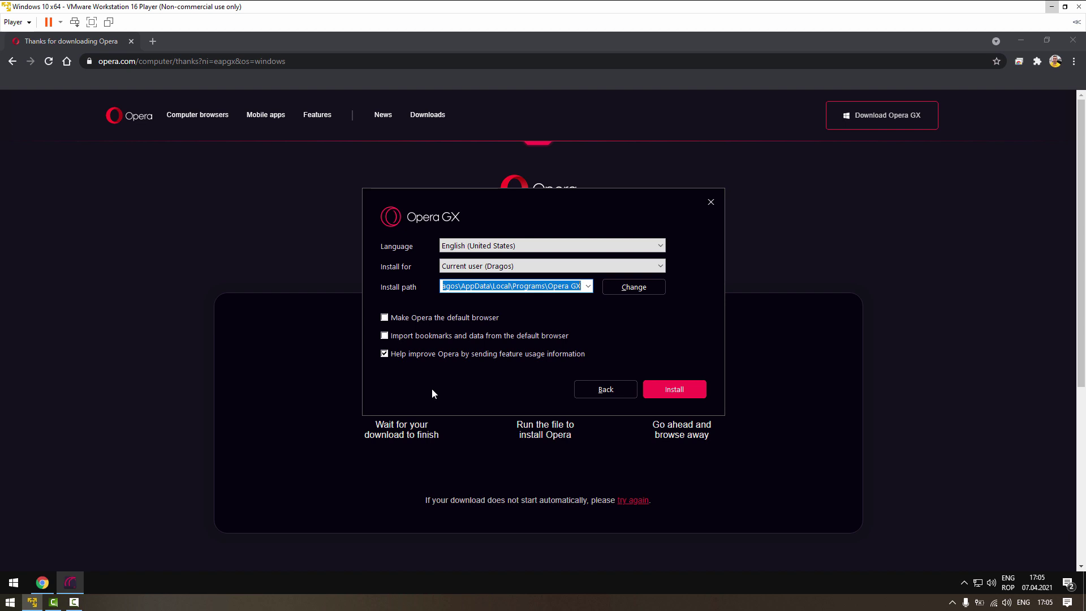
pyautogui.click(385, 354)
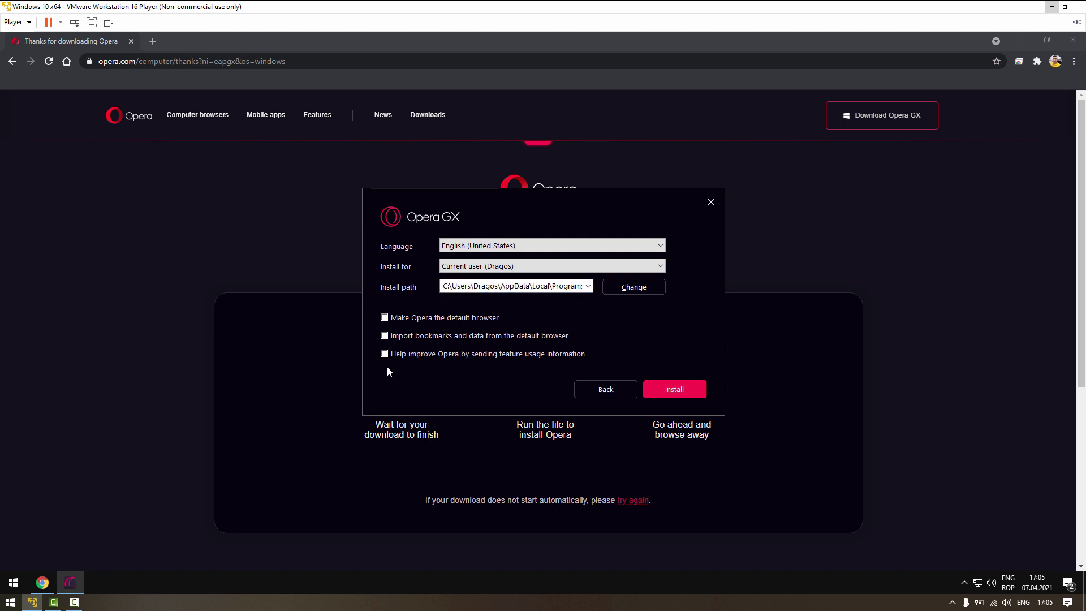
pyautogui.click(686, 391)
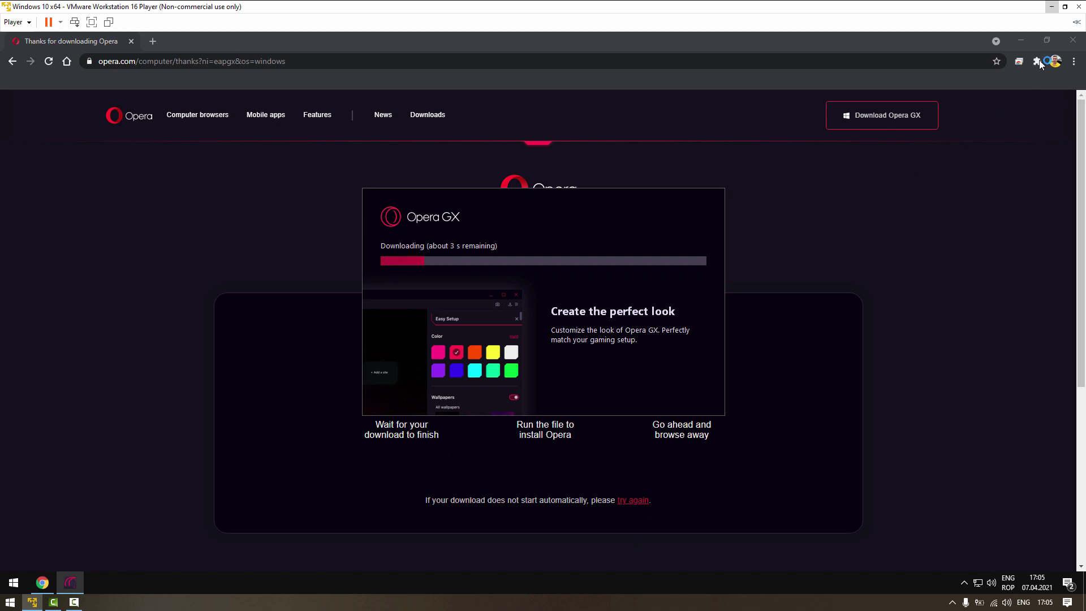
pyautogui.click(1073, 40)
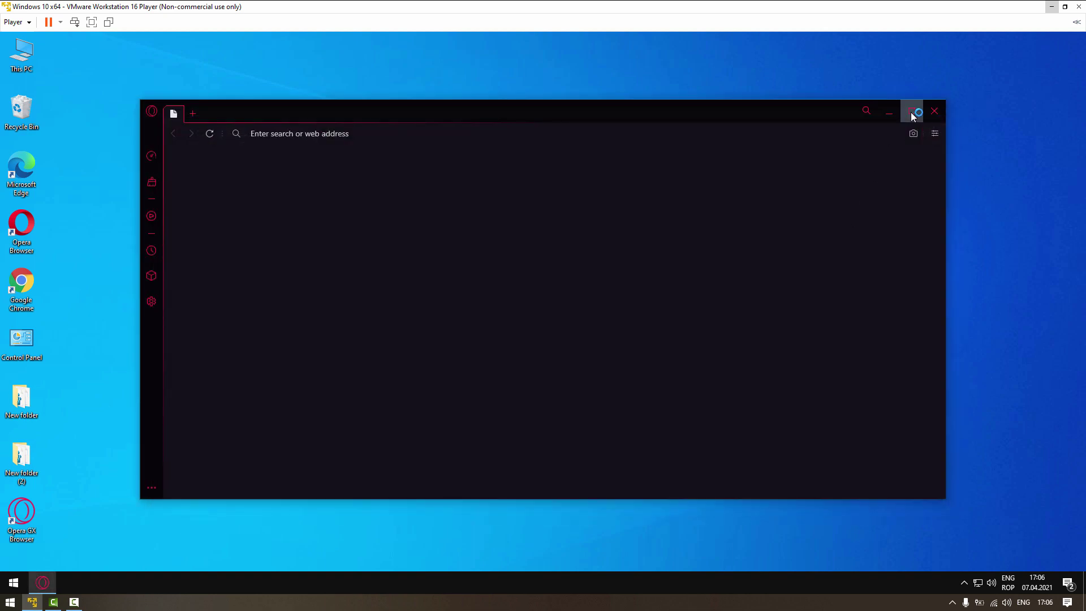
# Maximize the Opera GX window and open the browser's settings
pyautogui.click(912, 110)
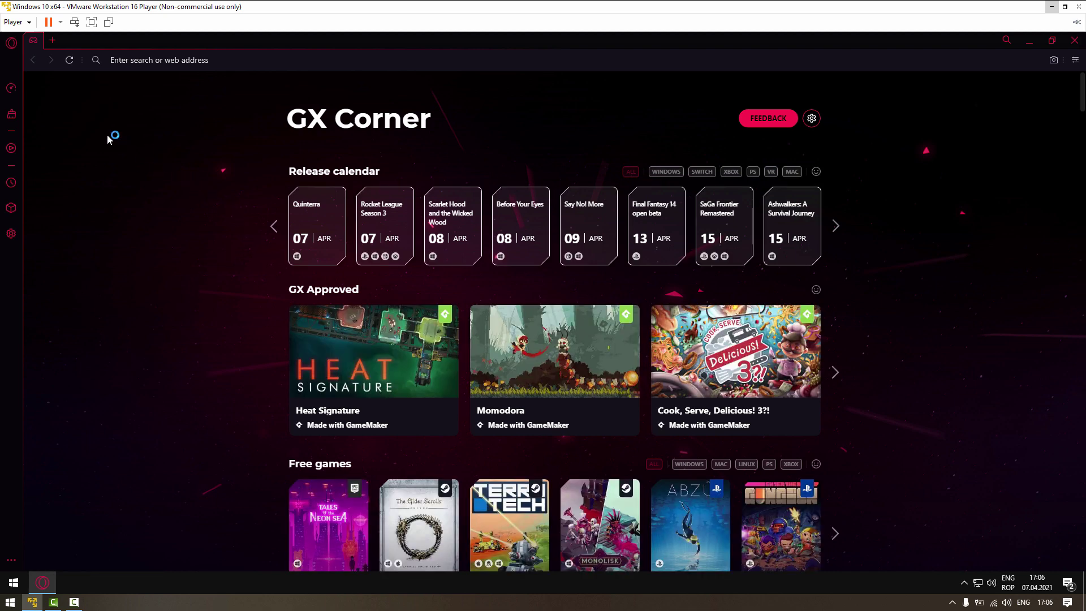
pyautogui.scroll(-4, 147, 300)
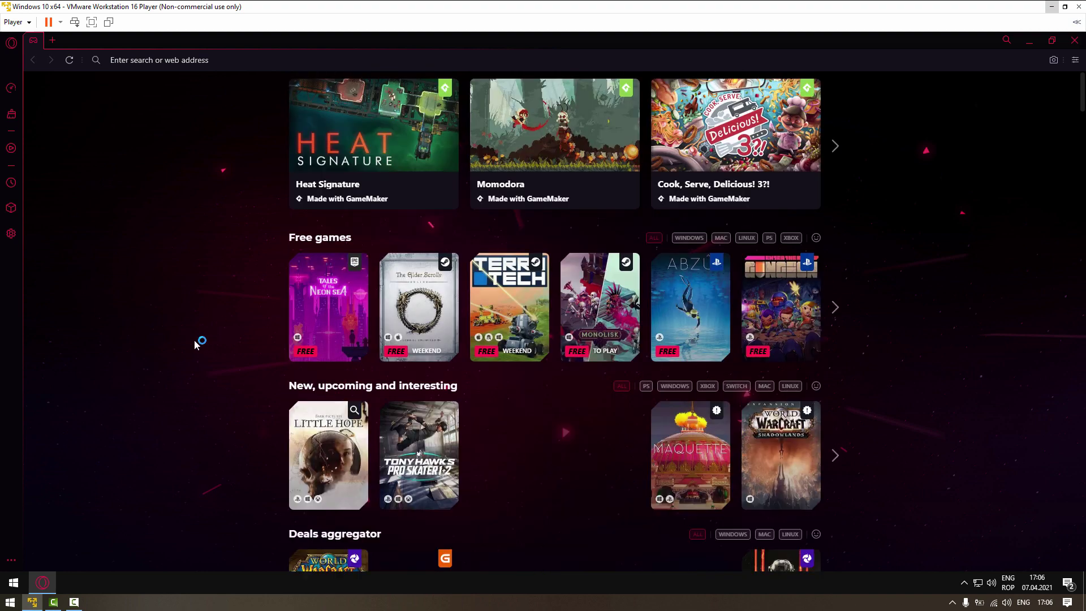
pyautogui.scroll(4, 154, 312)
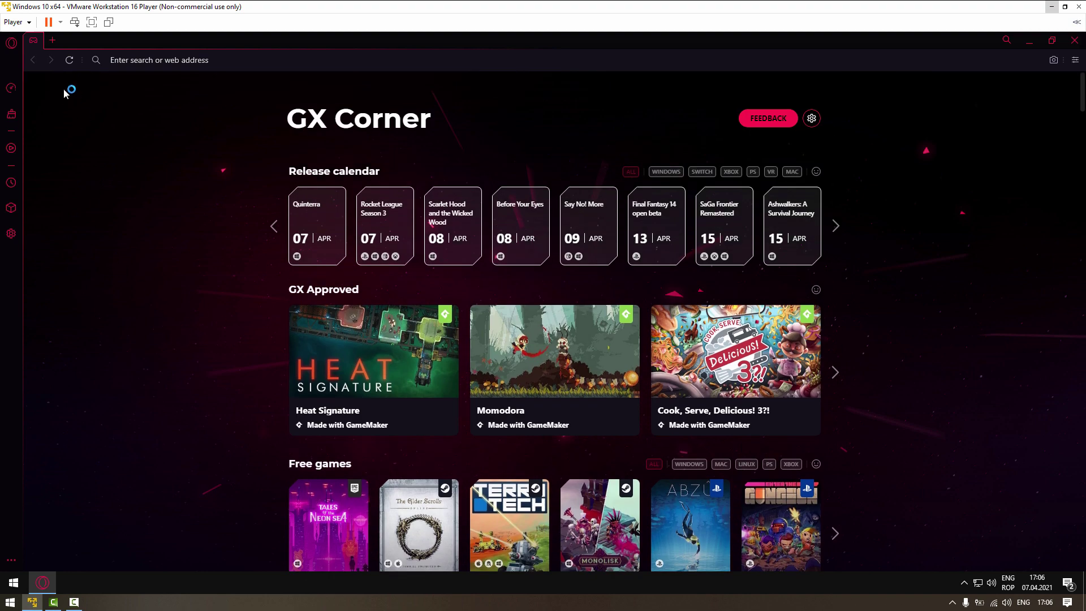
pyautogui.click(6, 43)
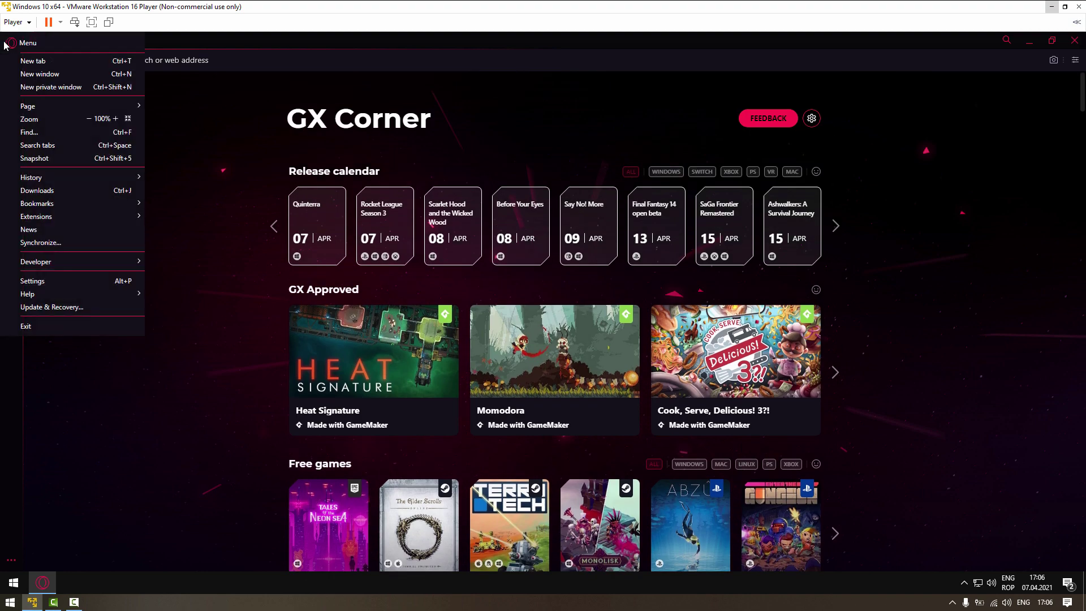
pyautogui.click(49, 277)
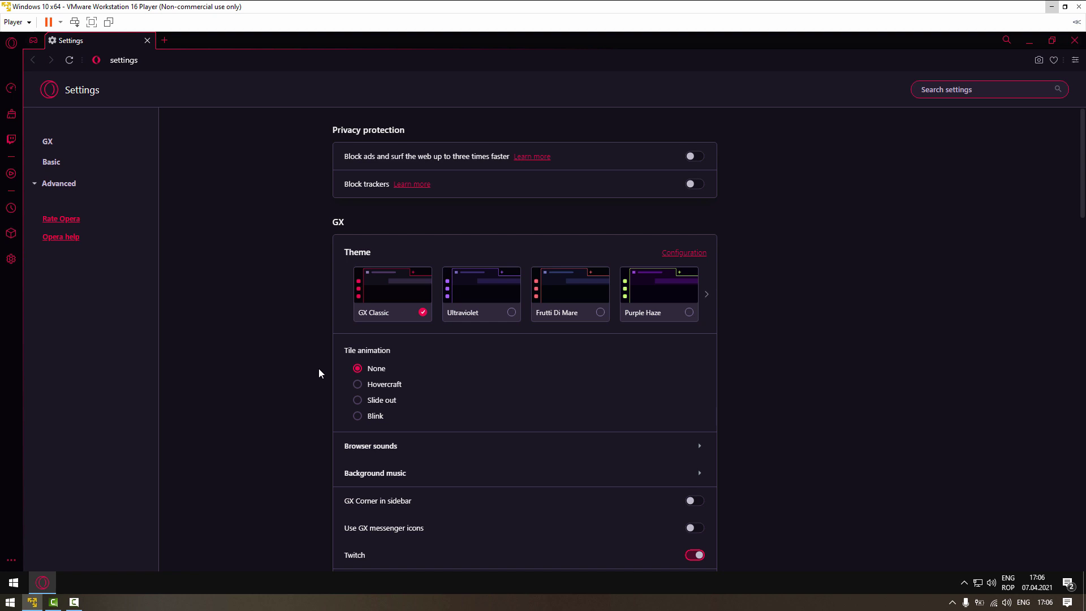
# Turn on GX Corner in sidebar in the GX settings
pyautogui.scroll(-2, 318, 373)
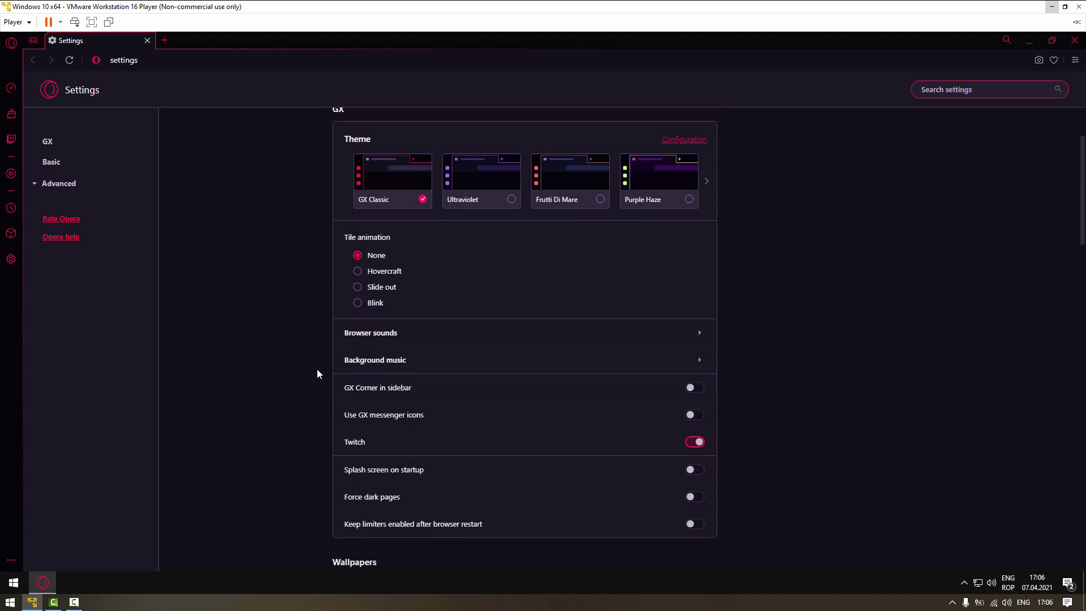
pyautogui.scroll(2, 317, 374)
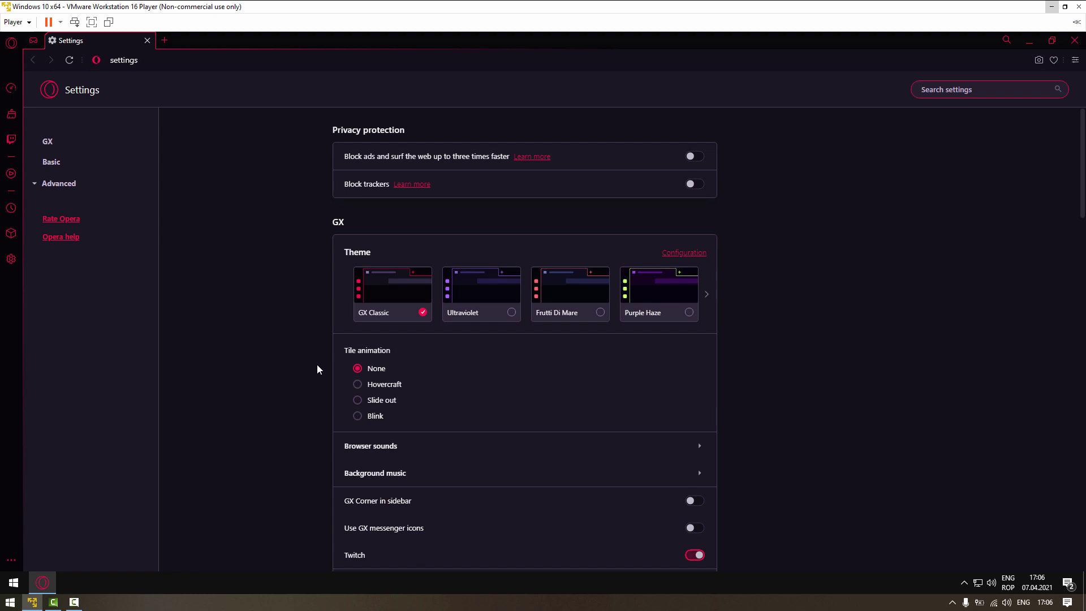
pyautogui.scroll(-2, 316, 369)
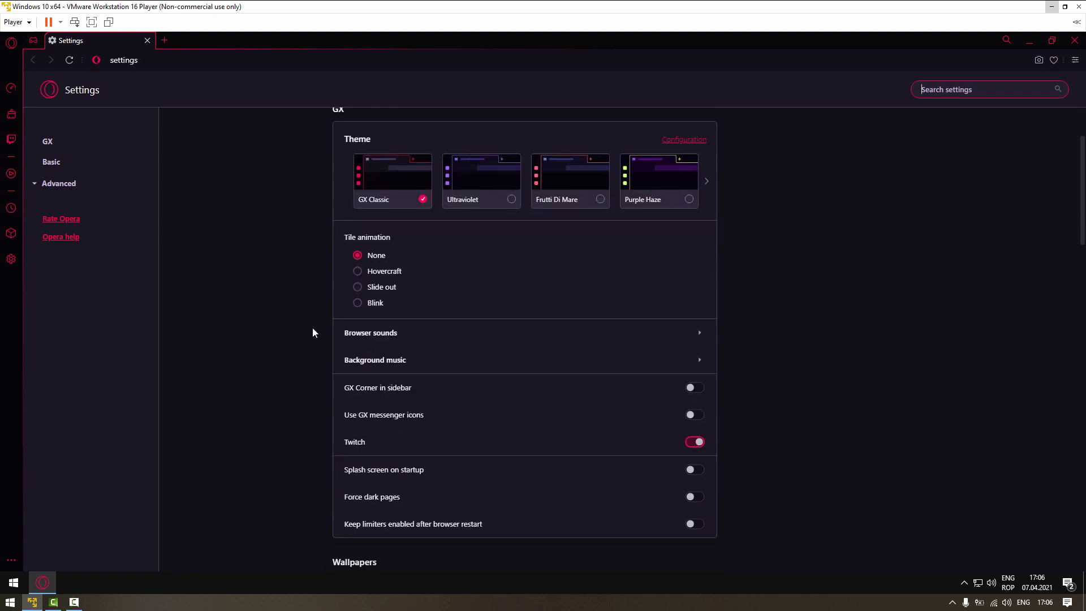
pyautogui.click(399, 395)
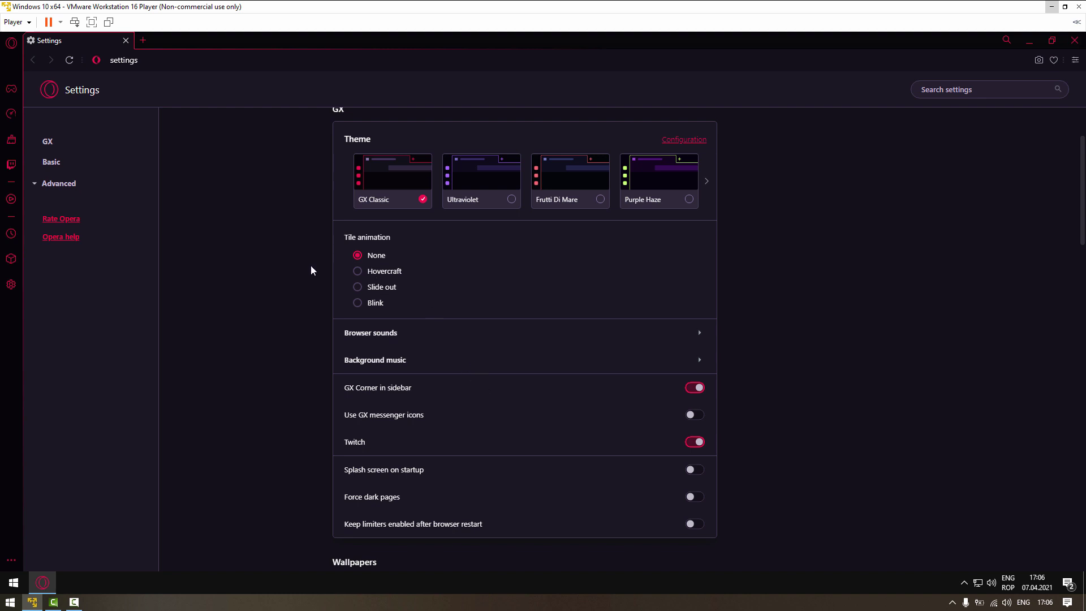
# Turn on Force dark pages in the GX settings
pyautogui.scroll(-2, 310, 265)
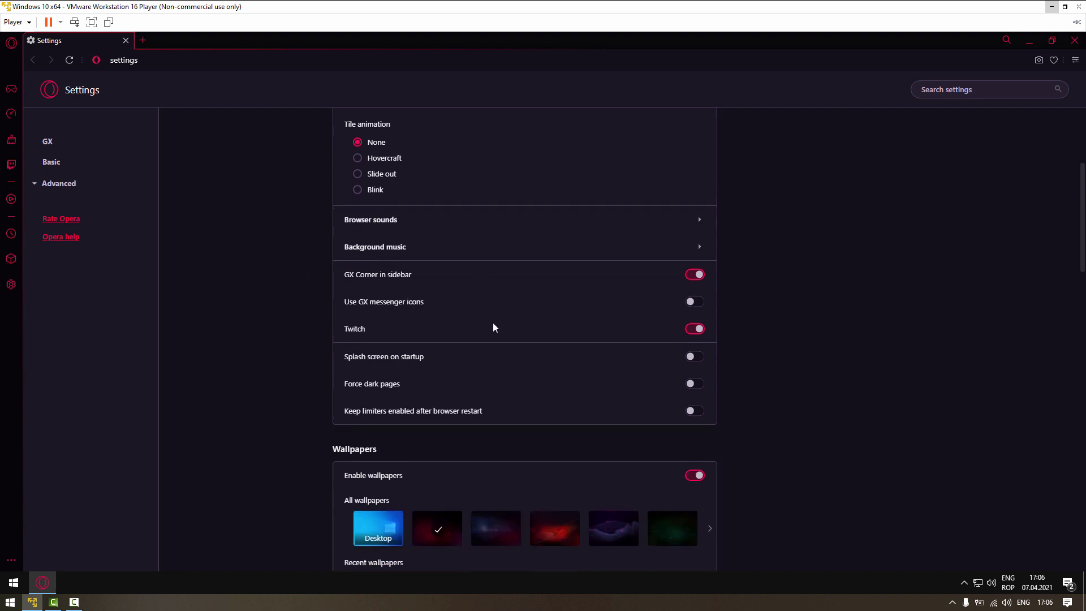
pyautogui.scroll(-1, 553, 366)
pyautogui.scroll(-2, 549, 366)
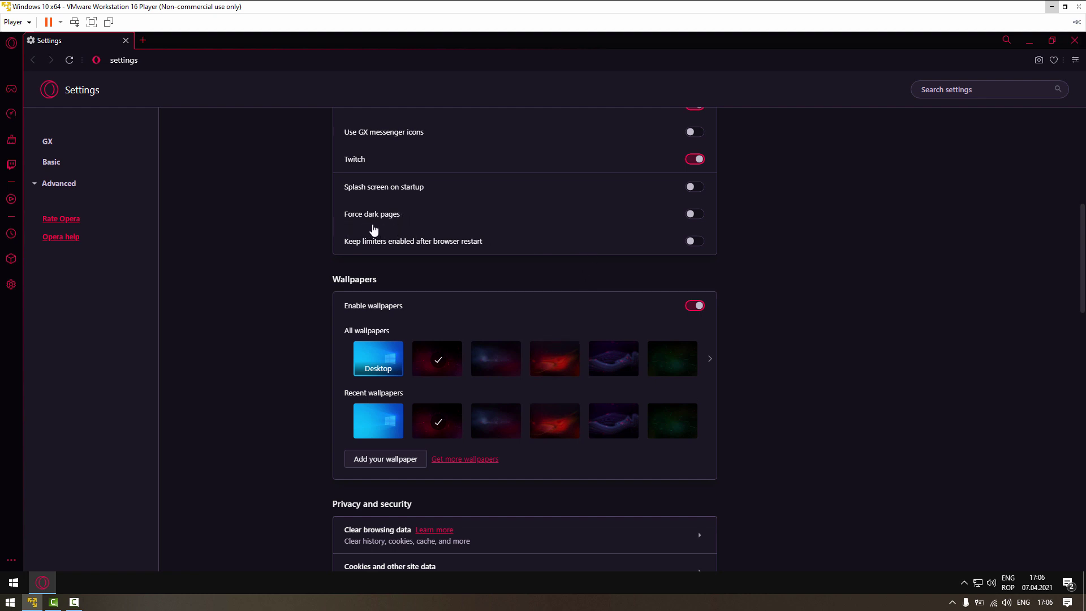
pyautogui.click(700, 214)
# Turn on Show bookmarks bar in the Appearance settings
pyautogui.scroll(-7, 309, 256)
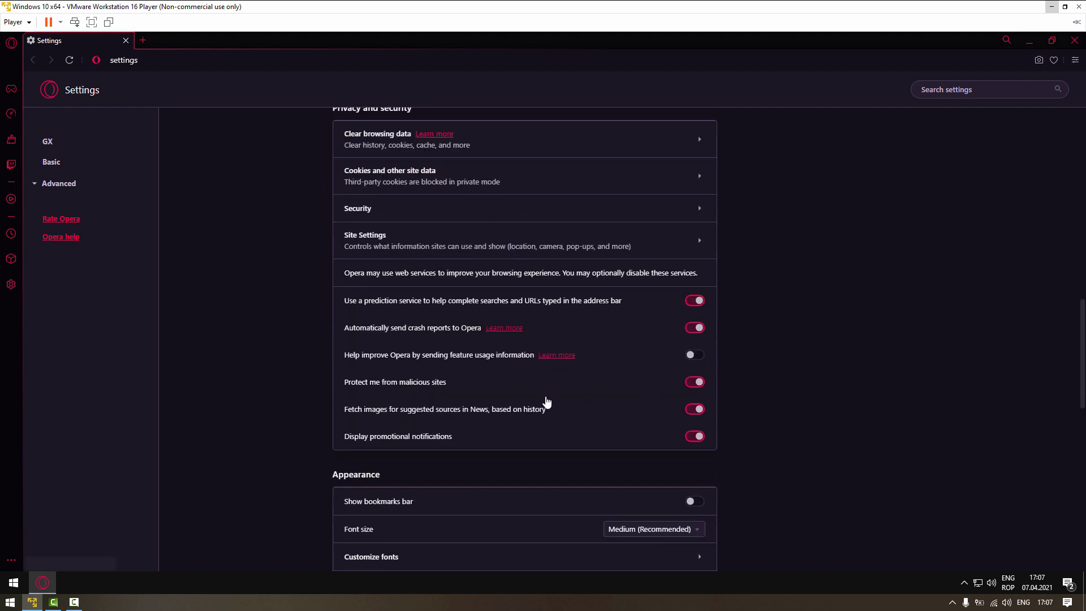
pyautogui.scroll(-1, 546, 403)
pyautogui.scroll(-2, 545, 403)
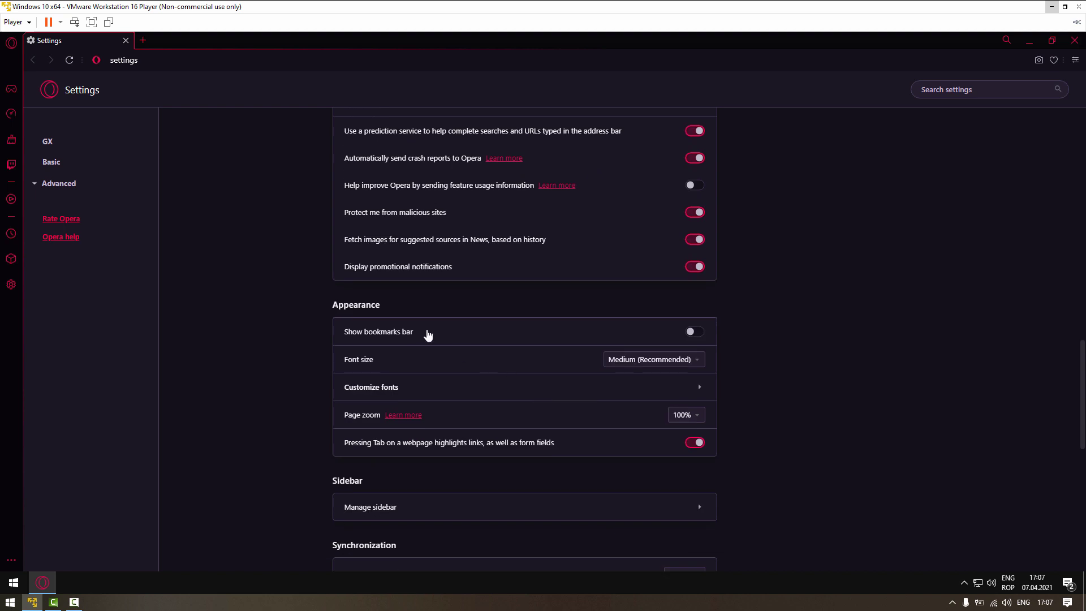
pyautogui.click(693, 331)
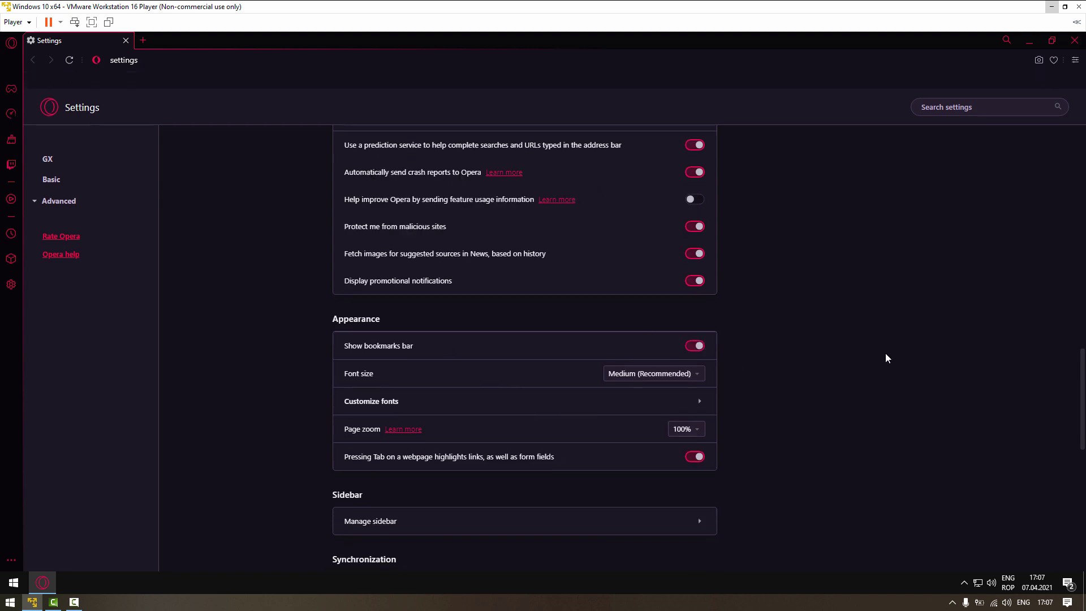
# Remove Twitch from the sidebar elements under Manage sidebar and return to the main settings
pyautogui.scroll(-3, 885, 353)
pyautogui.click(696, 300)
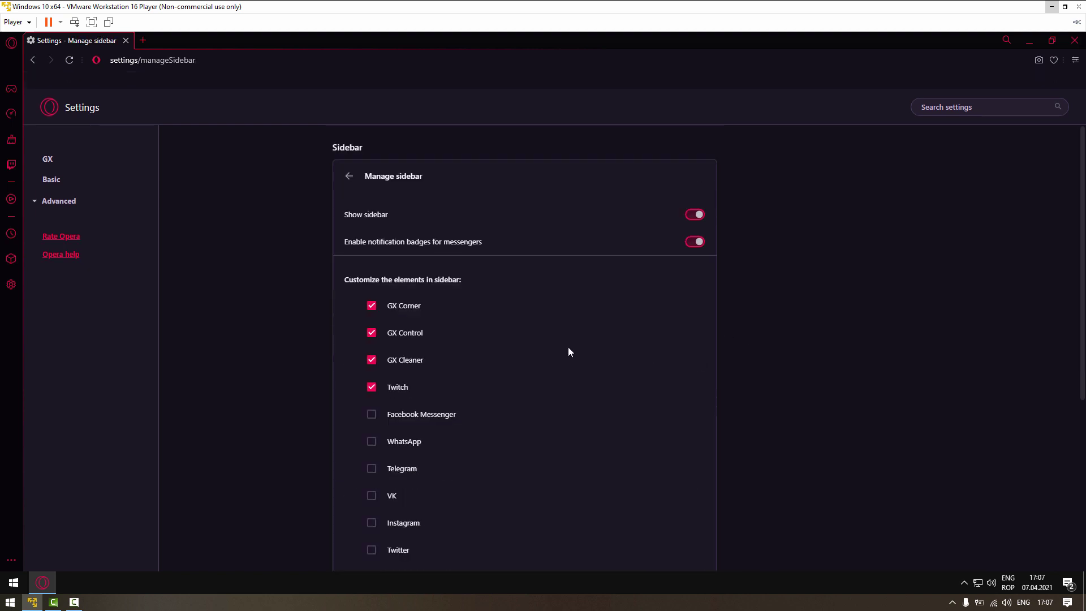
pyautogui.scroll(-2, 544, 350)
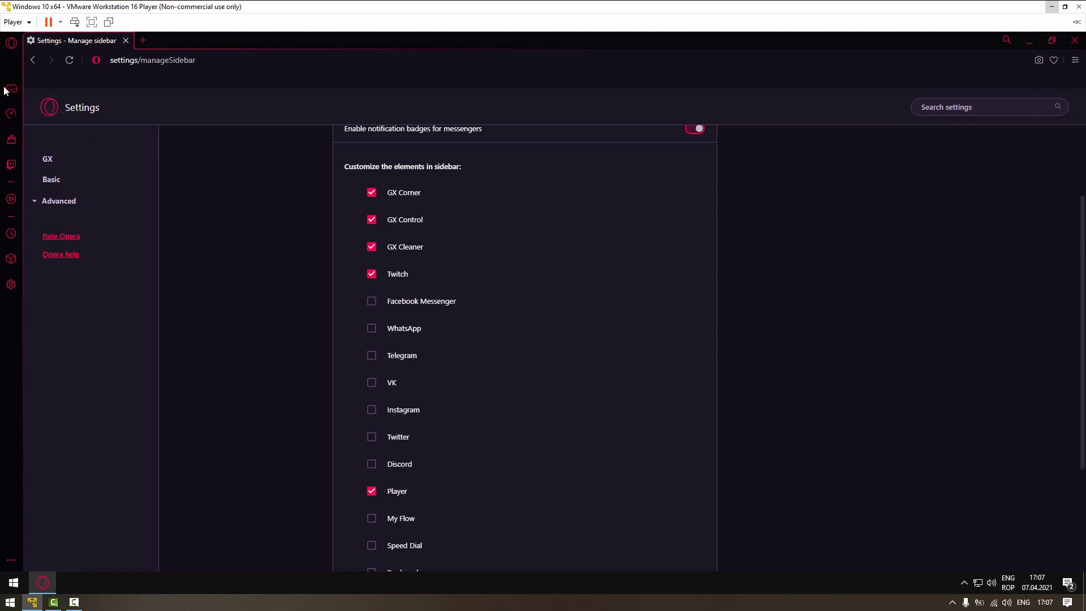
pyautogui.scroll(-2, 476, 356)
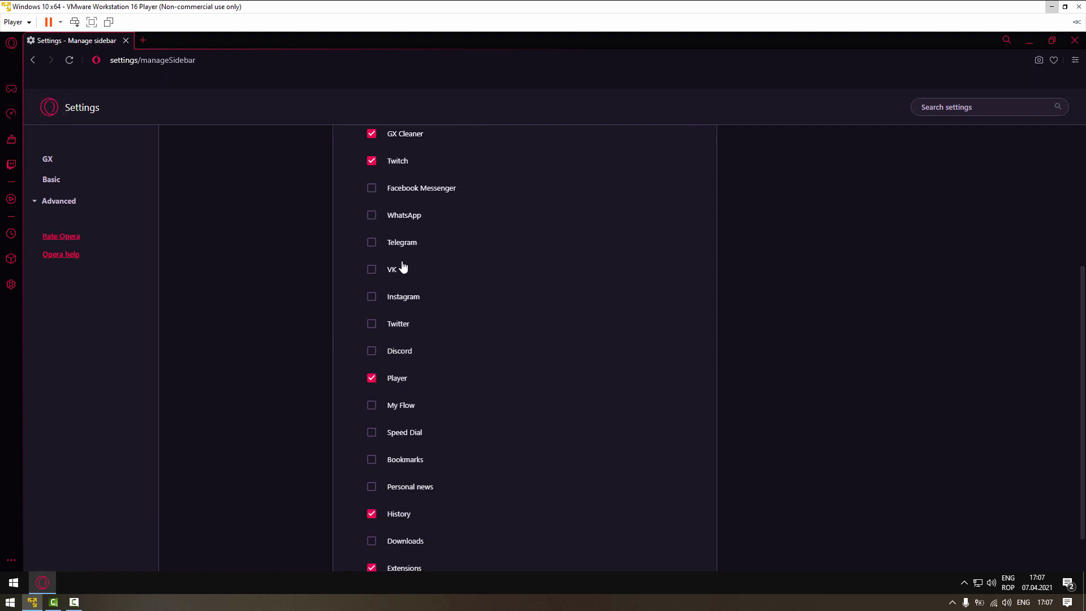
pyautogui.scroll(-1, 406, 361)
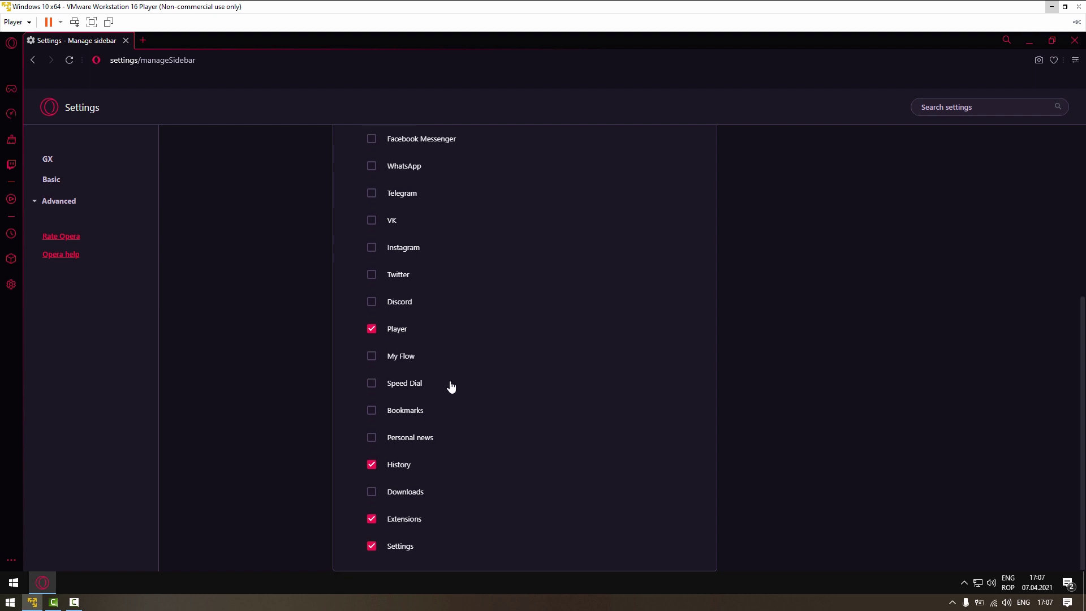
pyautogui.scroll(3, 342, 438)
pyautogui.scroll(3, 344, 443)
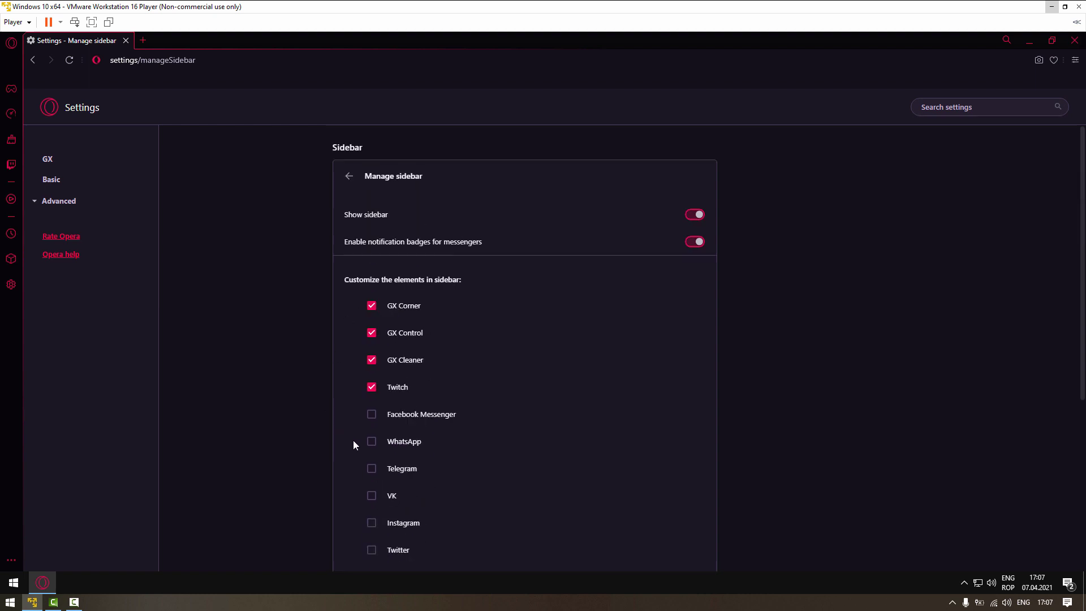
pyautogui.click(371, 387)
pyautogui.click(348, 176)
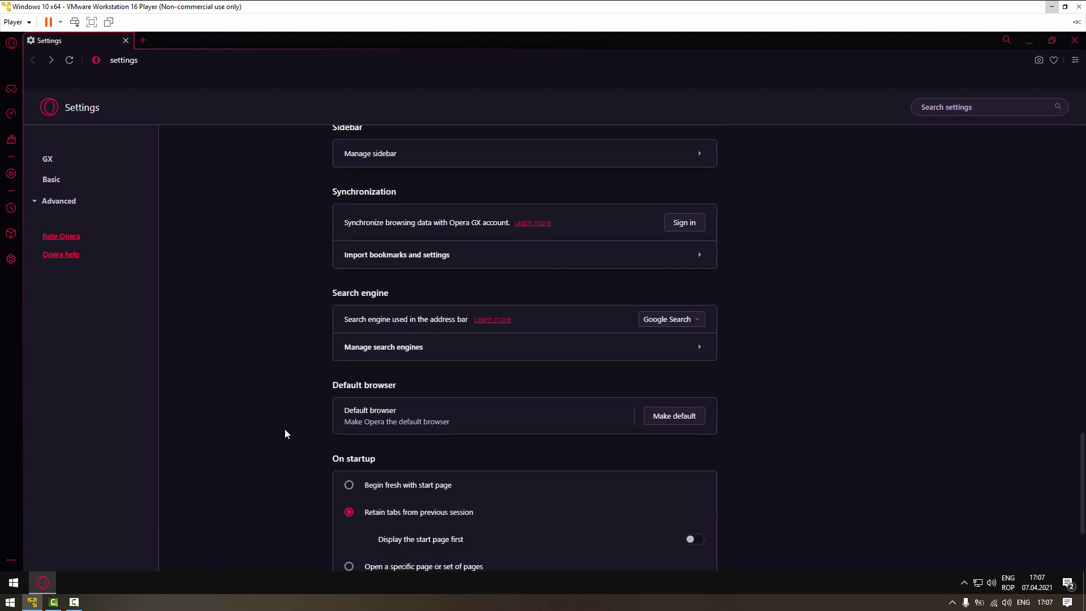
# Expand the Advanced settings, review the privacy, features and browser options, and return to the start of the settings page
pyautogui.scroll(-3, 286, 434)
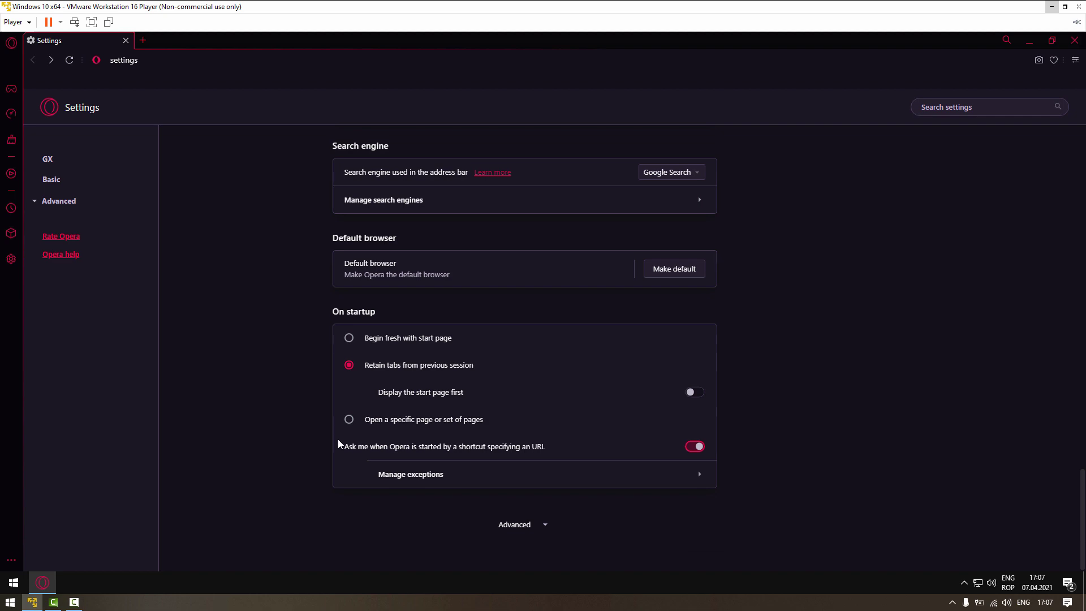
pyautogui.click(514, 524)
pyautogui.scroll(-8, 266, 424)
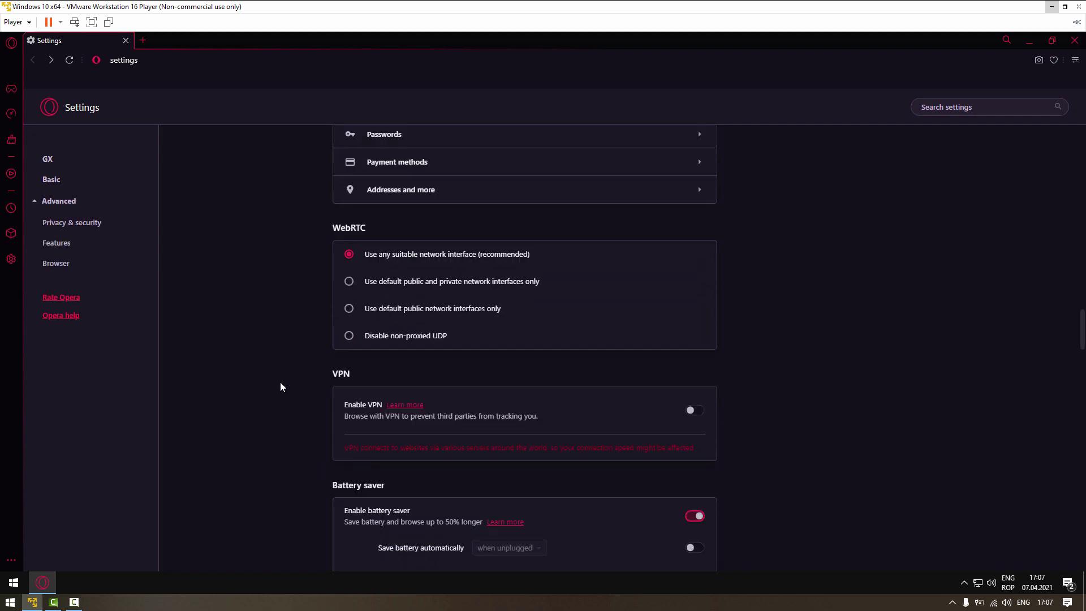
pyautogui.scroll(-1, 281, 387)
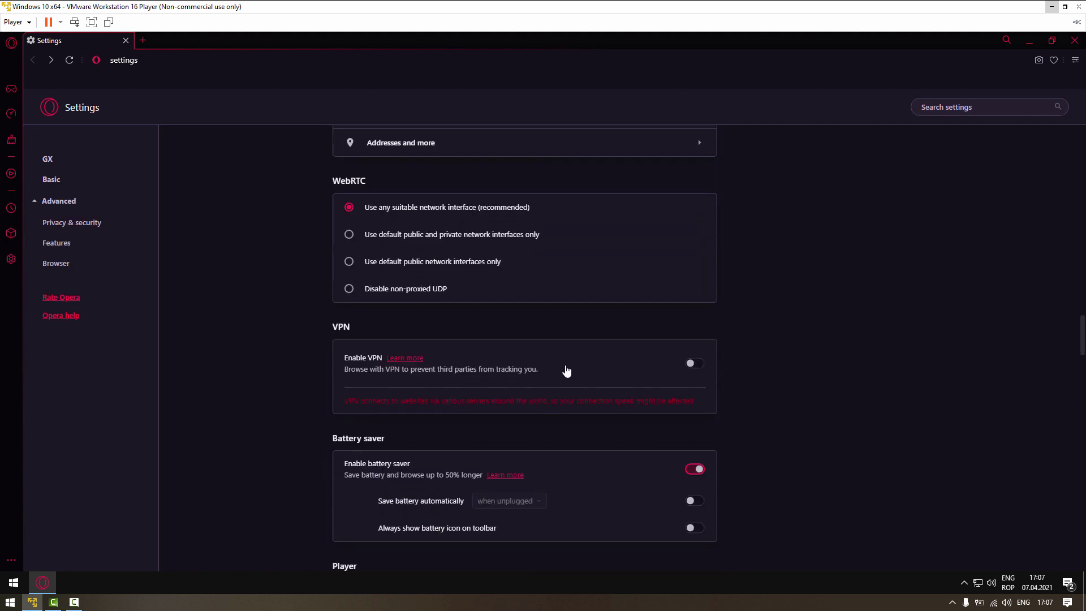
pyautogui.scroll(-12, 566, 371)
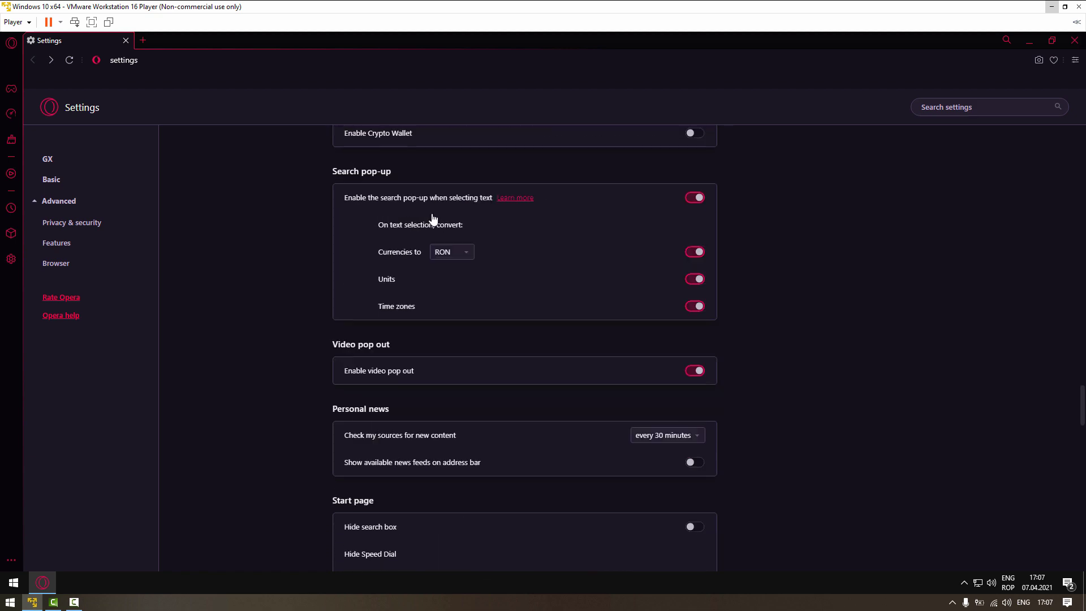
pyautogui.scroll(-5, 433, 218)
pyautogui.scroll(-14, 427, 228)
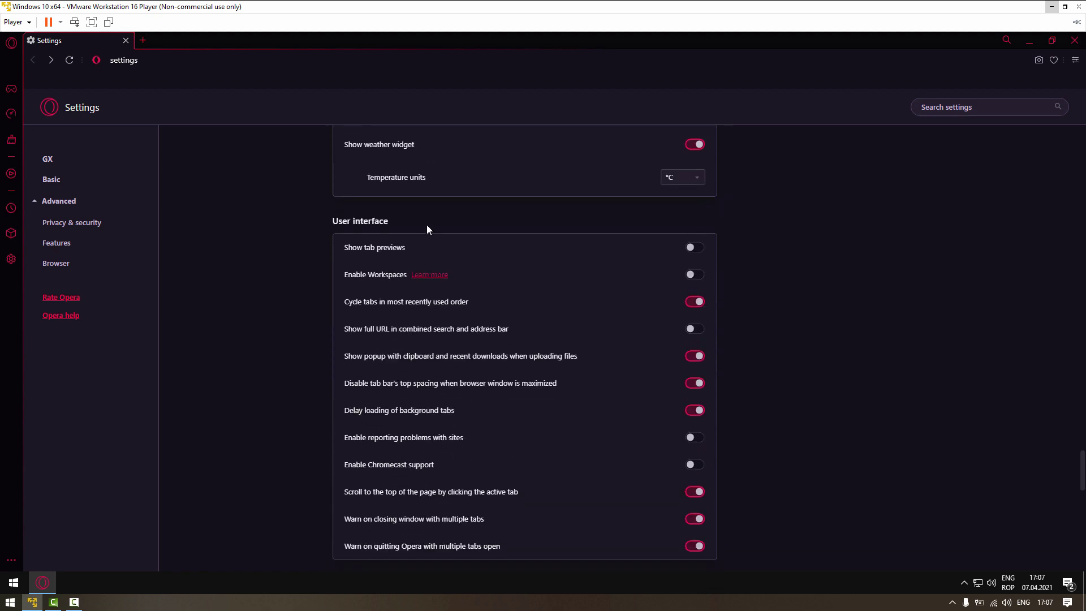
pyautogui.scroll(-4, 427, 228)
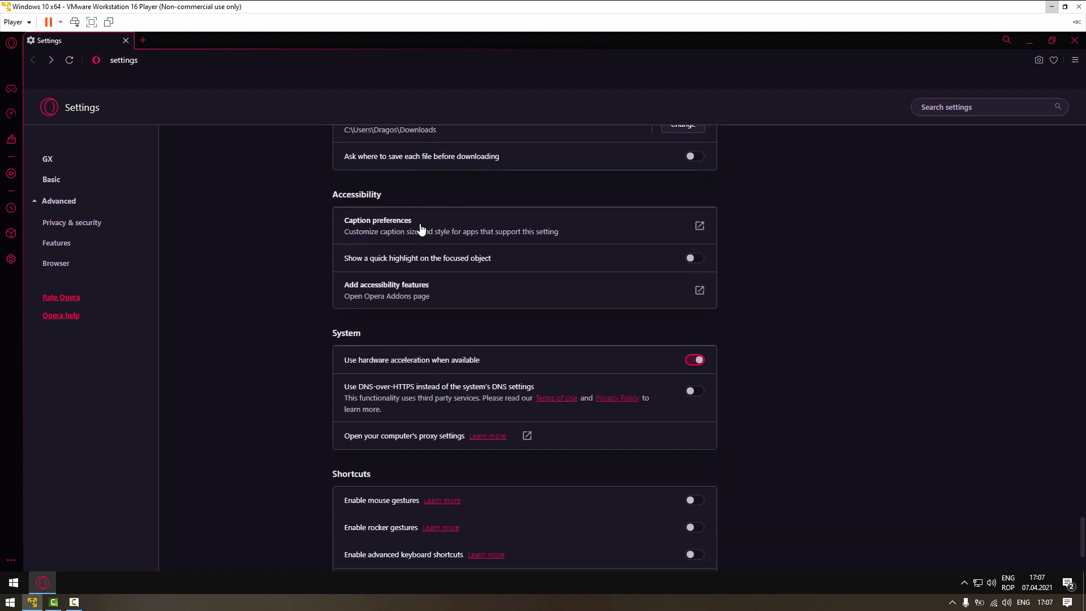
pyautogui.click(10, 260)
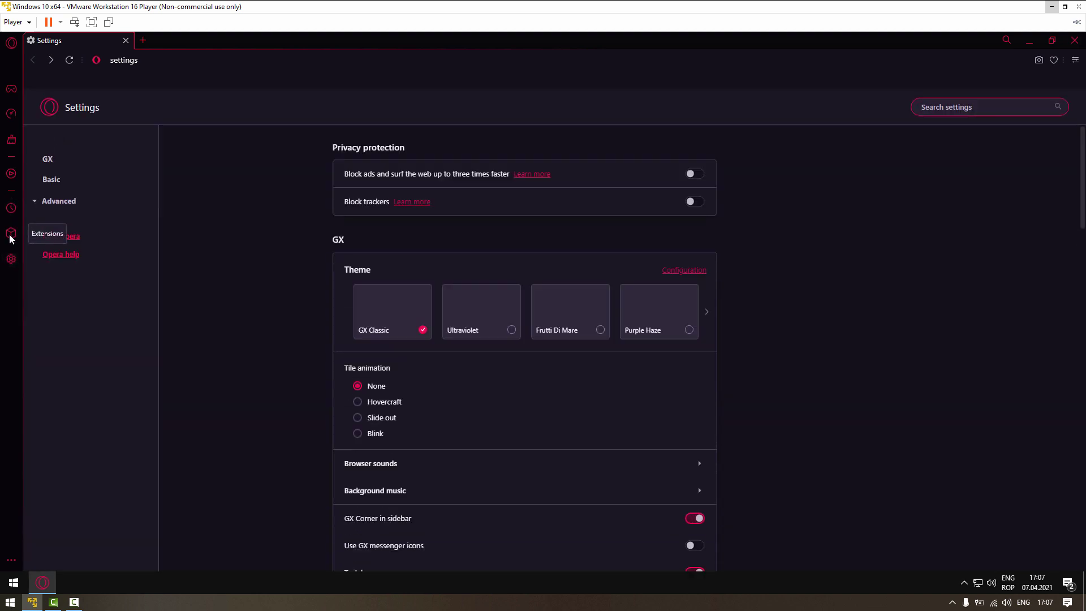
# Start GX Cleaner and add Cookies, Tabs, Browsing history, Downloads and Sidebar icons to the data selected for cleaning
pyautogui.click(12, 141)
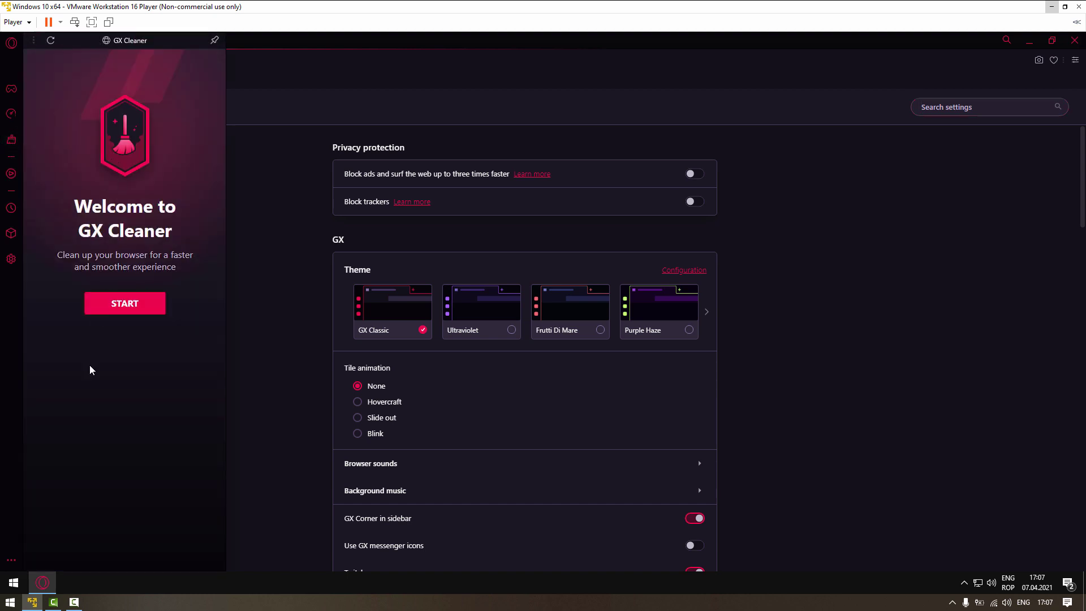
pyautogui.click(118, 304)
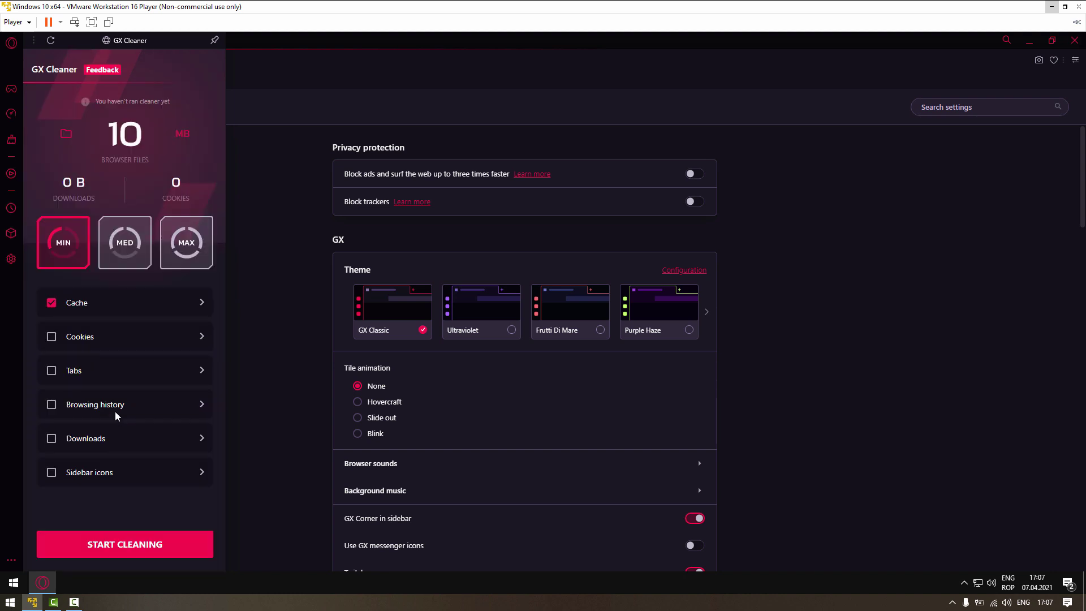
pyautogui.click(51, 338)
pyautogui.click(51, 371)
pyautogui.click(51, 405)
pyautogui.click(51, 438)
pyautogui.click(51, 474)
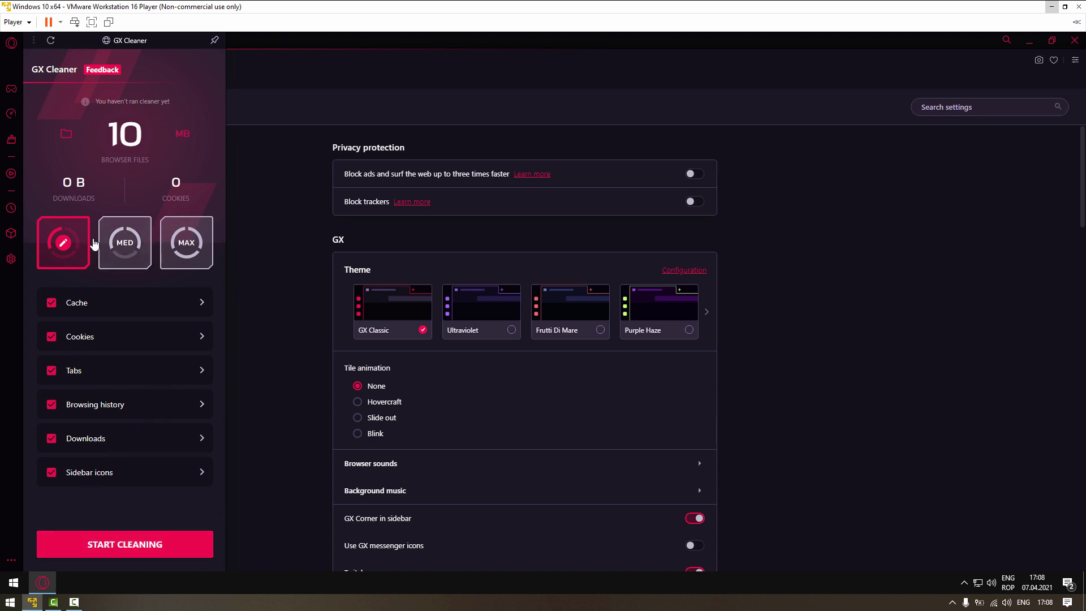
# Open GX Control and view the Hot Tabs Killer's RAM and CPU modes and the Network Limiter
pyautogui.click(11, 114)
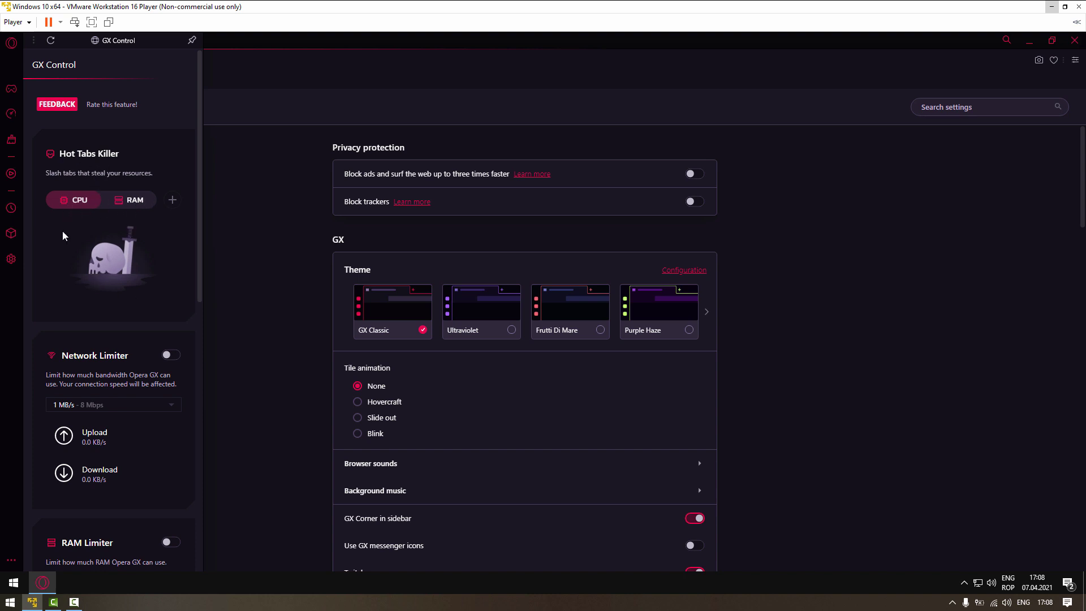
pyautogui.click(144, 207)
pyautogui.click(80, 200)
pyautogui.scroll(-2, 110, 243)
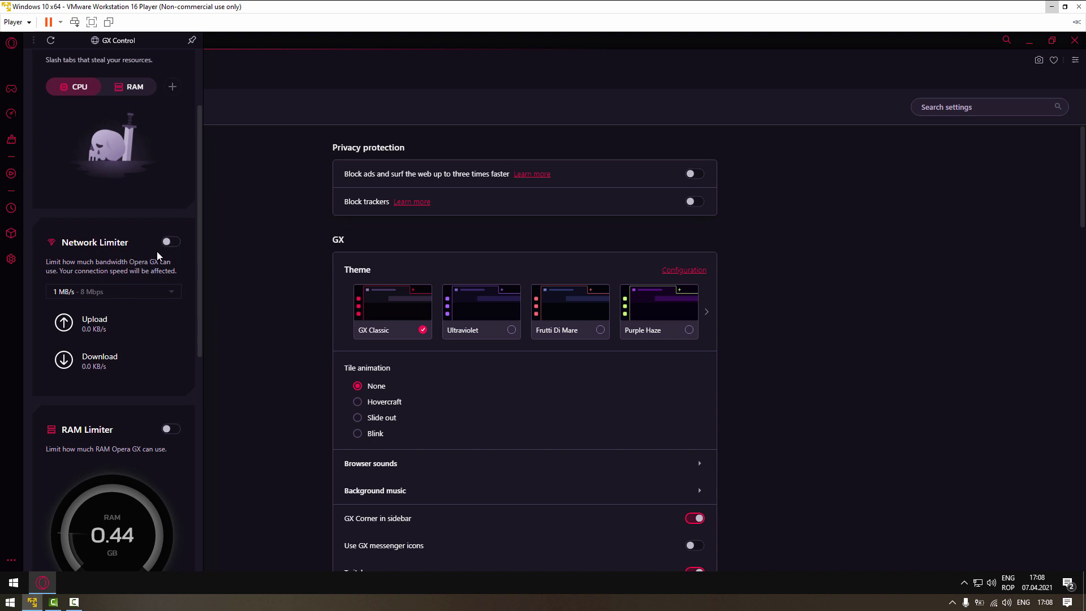
# Set the RAM Limiter's memory limit to 2.00 GB with the limiter enabled, and turn the limiter back off
pyautogui.scroll(-6, 138, 270)
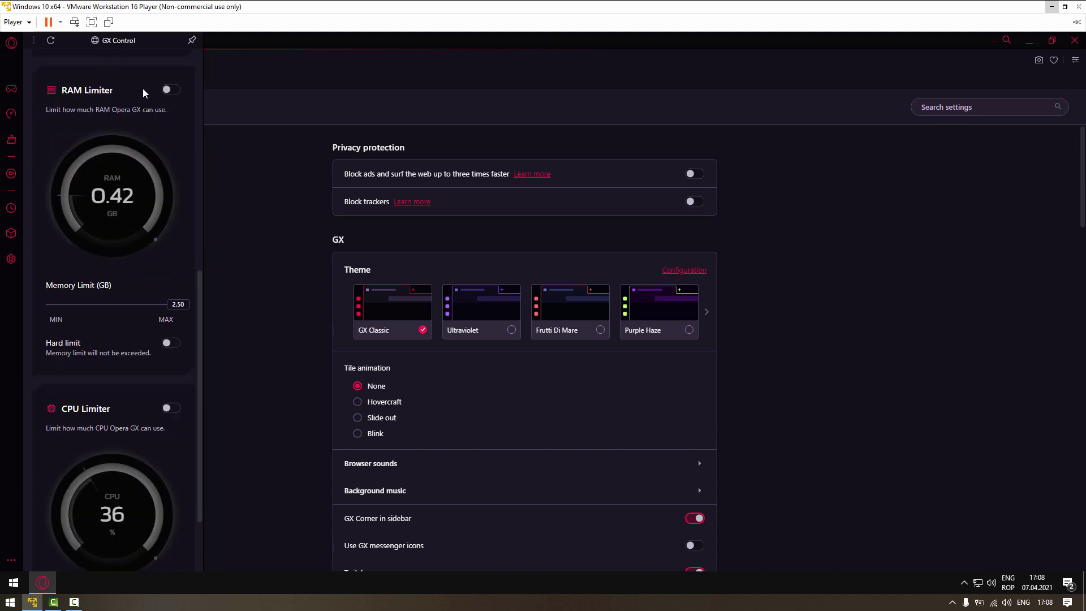
pyautogui.click(166, 91)
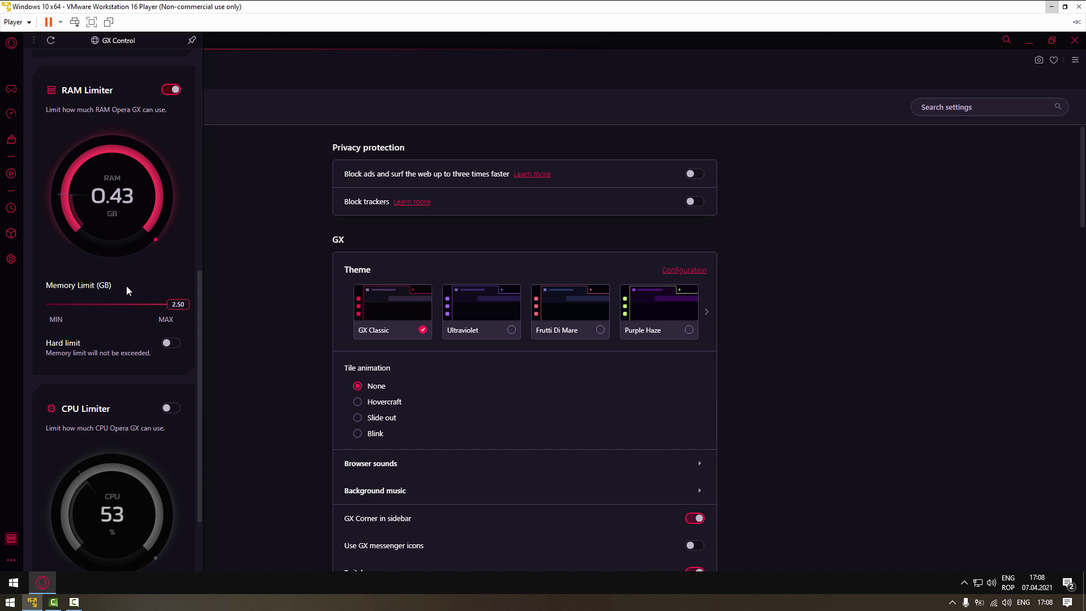
pyautogui.click(117, 305)
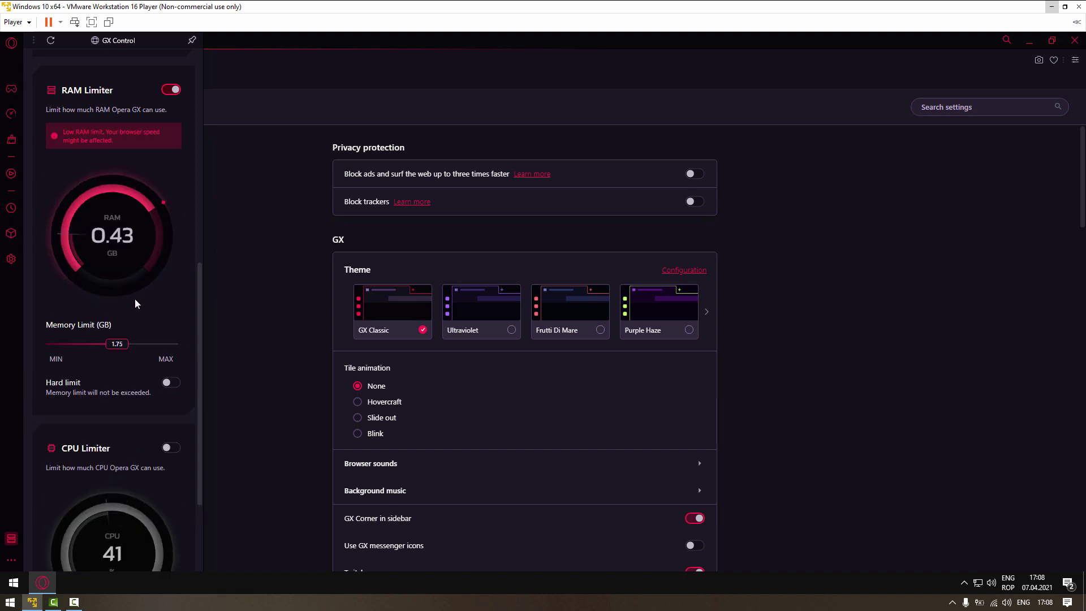
pyautogui.click(136, 345)
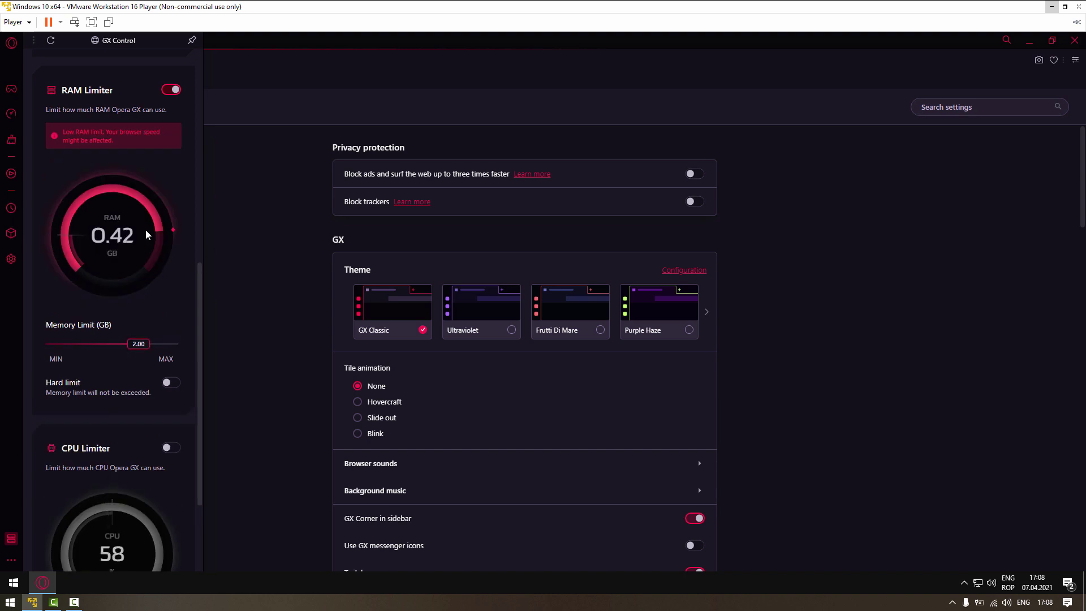
pyautogui.click(171, 91)
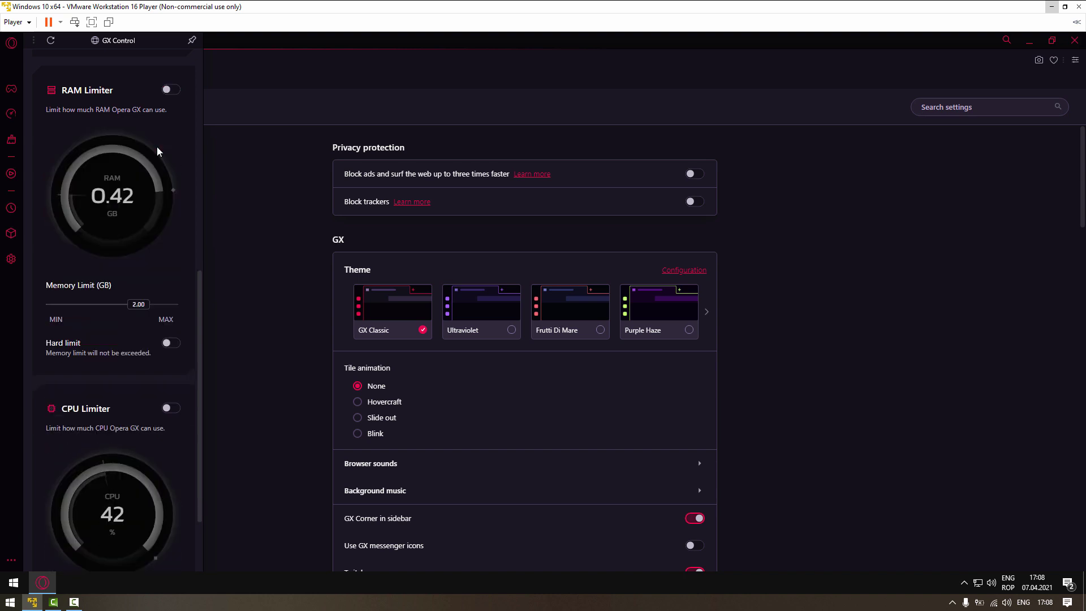
# Try the CPU Limiter with processor limits of 50% and 100%, switch it off again and close GX Control
pyautogui.scroll(-2, 152, 156)
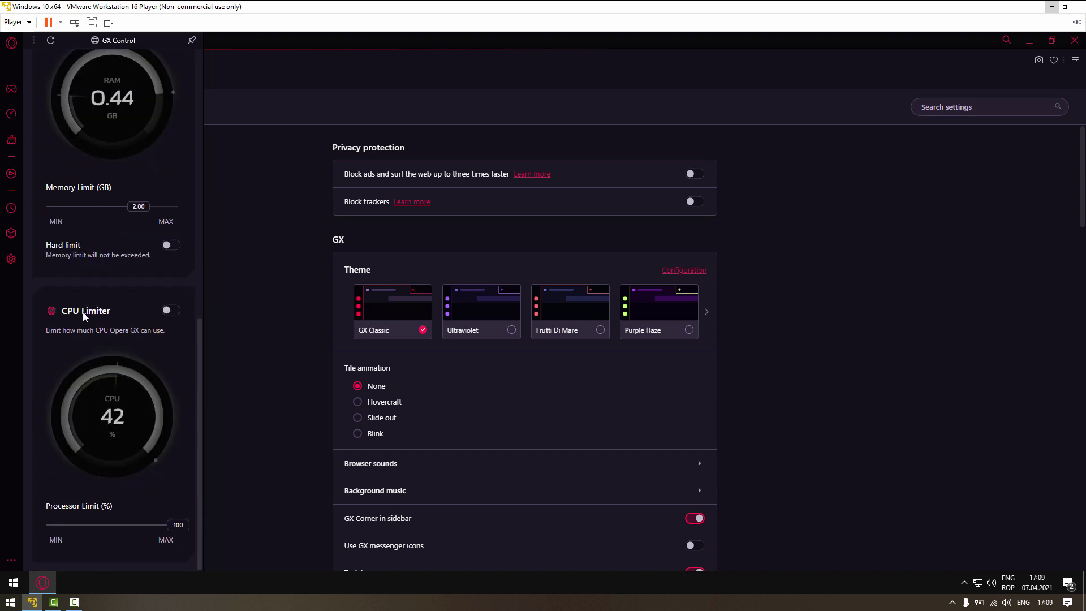
pyautogui.click(164, 320)
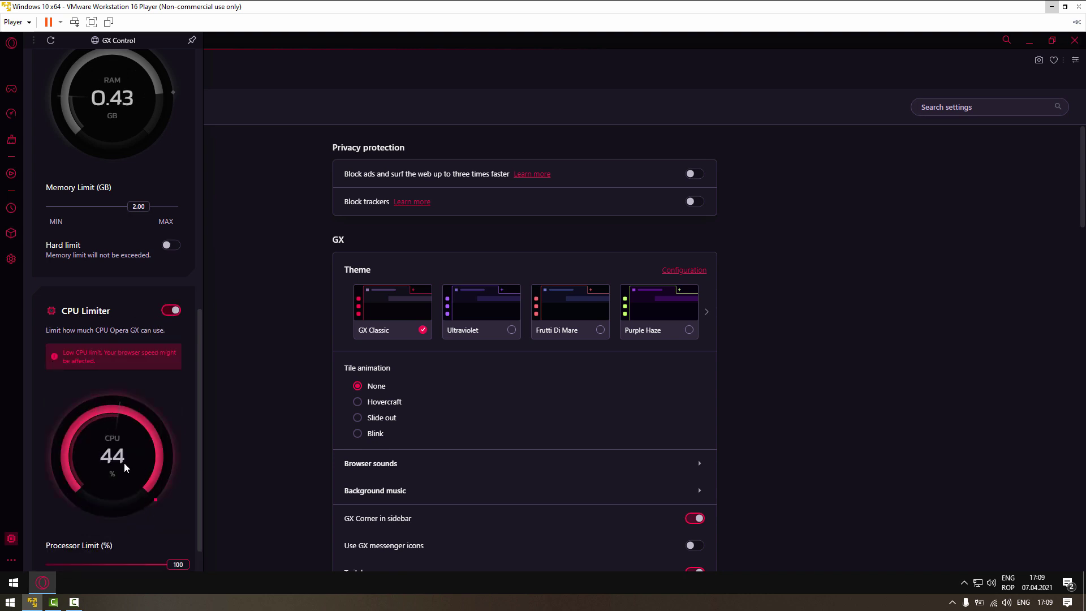
pyautogui.scroll(-1, 124, 466)
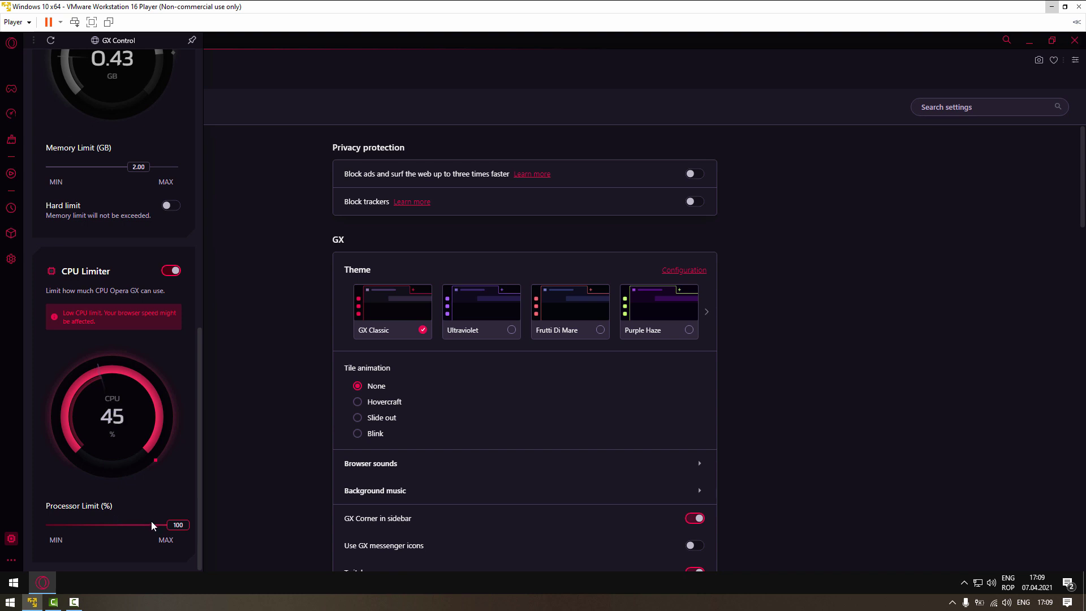
pyautogui.click(107, 526)
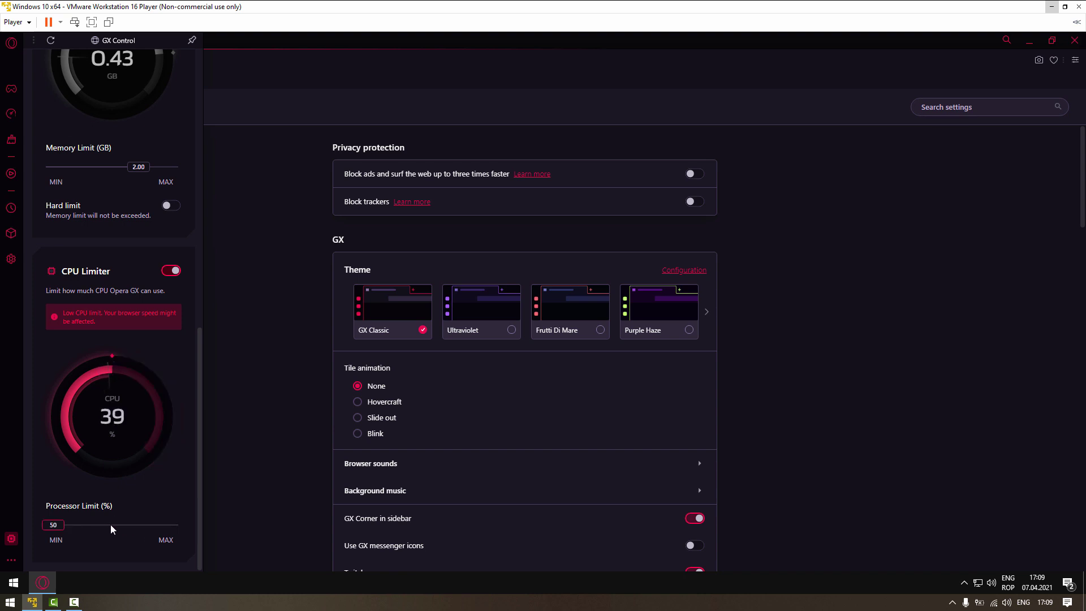
pyautogui.click(161, 525)
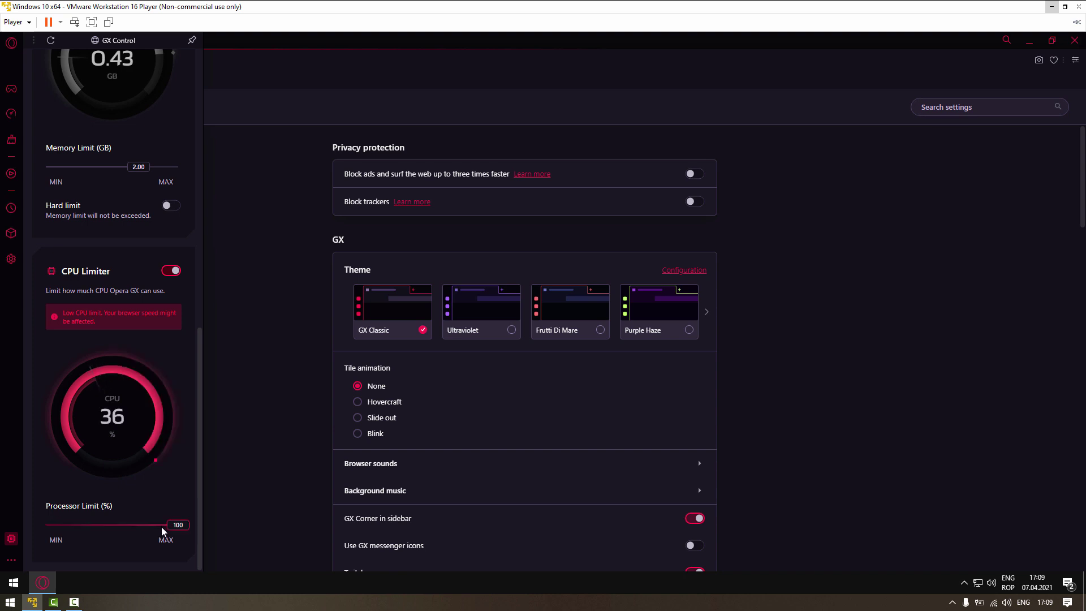
pyautogui.click(164, 274)
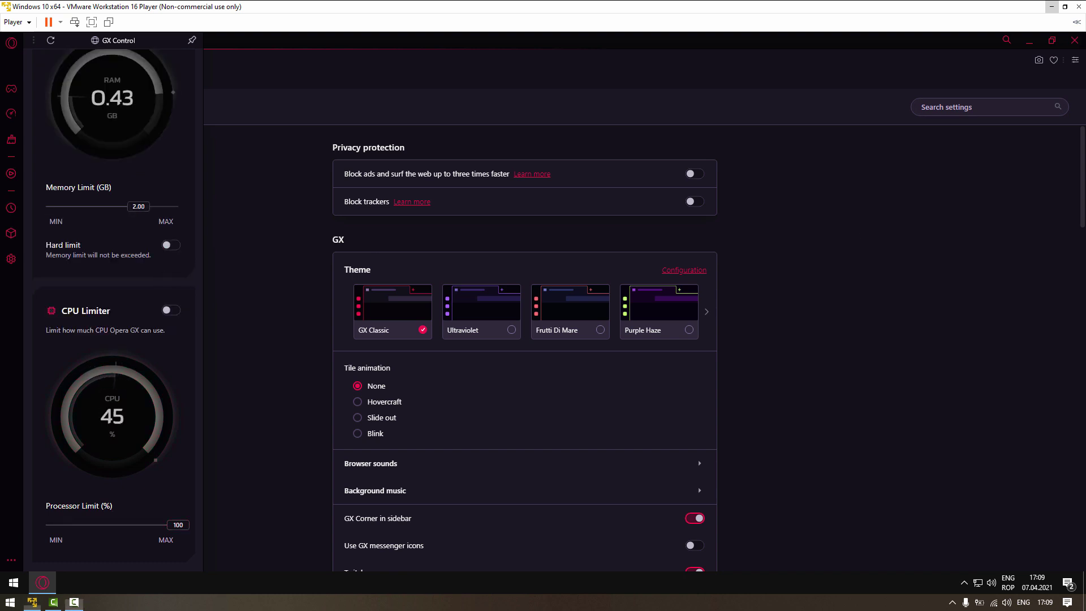
pyautogui.click(11, 114)
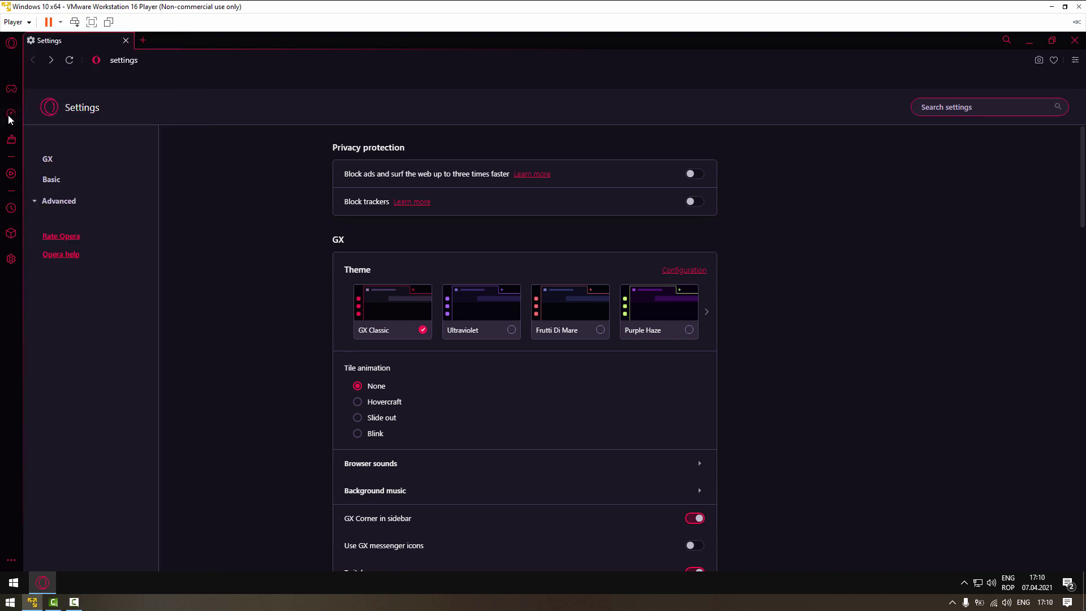
# Open GX Corner and browse its release calendar, free games, deals, stores, game trailers and daily news
pyautogui.click(10, 115)
pyautogui.click(11, 89)
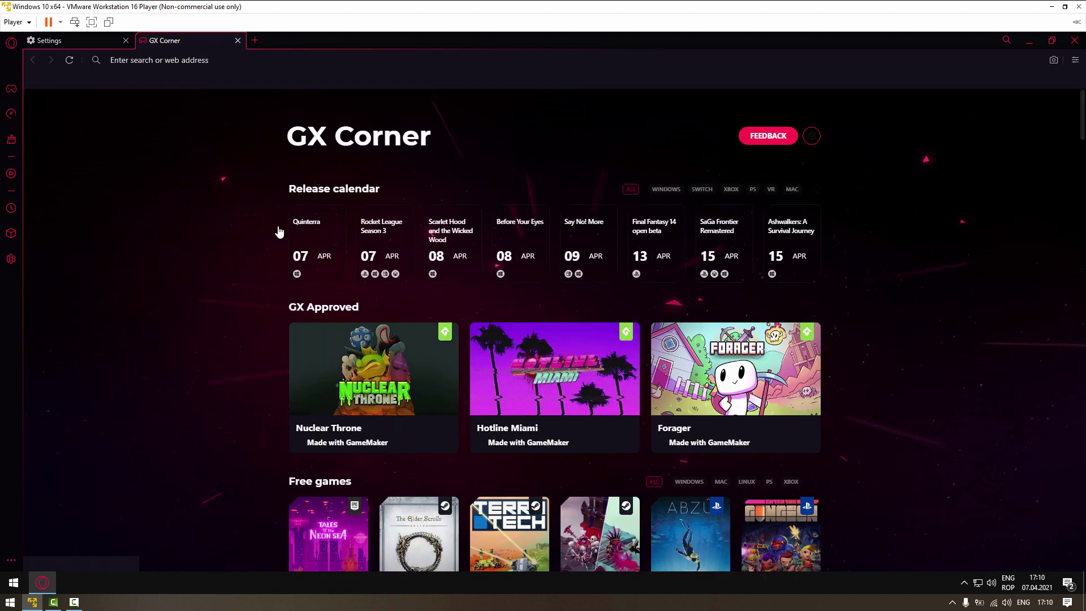
pyautogui.scroll(-2, 279, 232)
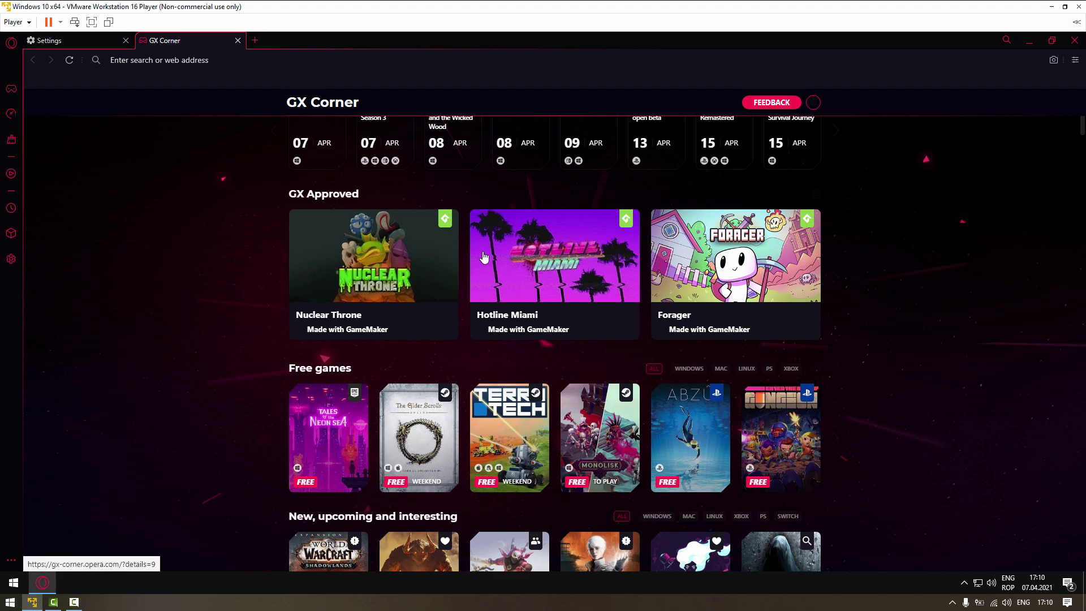
pyautogui.scroll(-2, 260, 314)
pyautogui.scroll(-2, 279, 399)
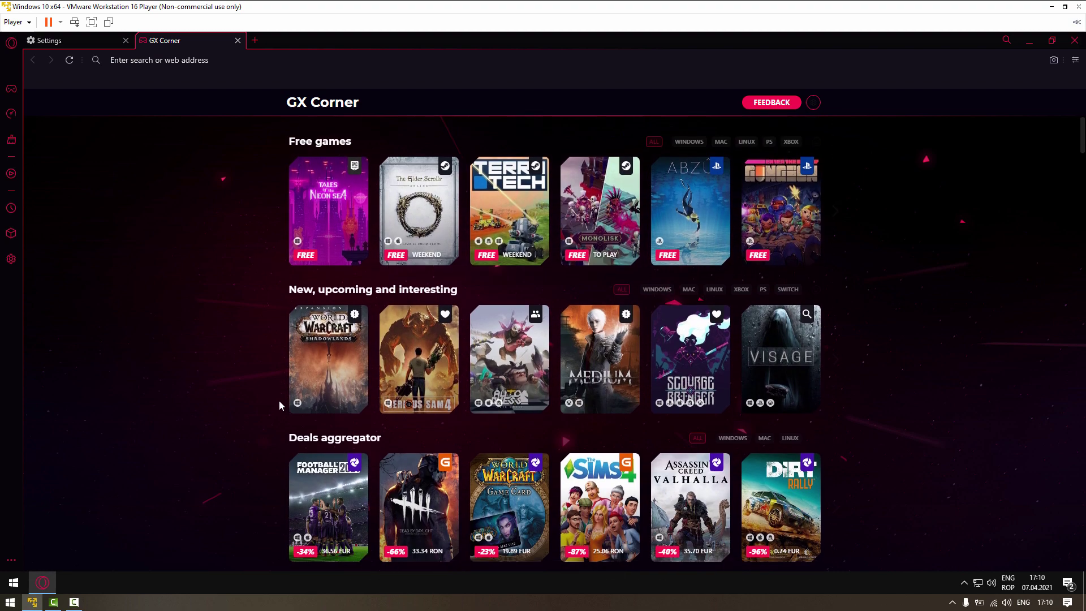
pyautogui.scroll(-7, 279, 399)
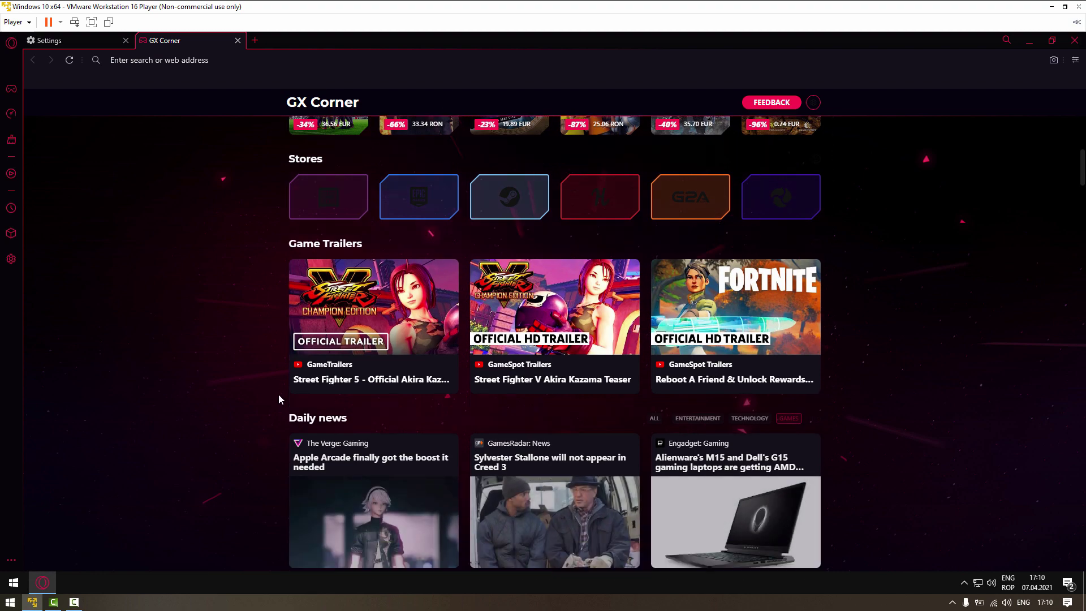
pyautogui.scroll(-2, 279, 395)
pyautogui.scroll(-4, 219, 348)
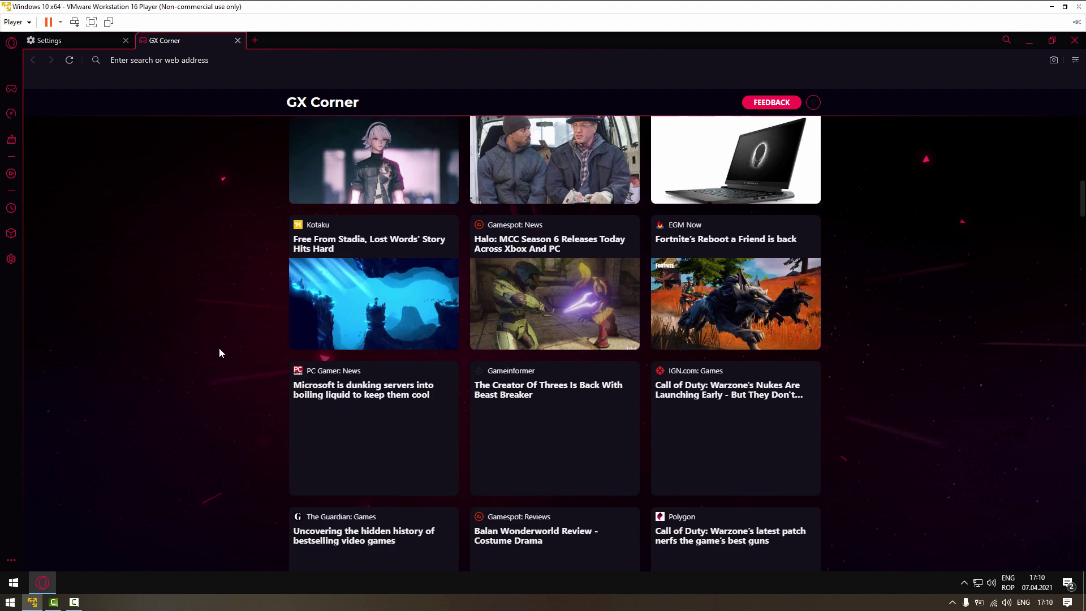
pyautogui.scroll(-12, 241, 332)
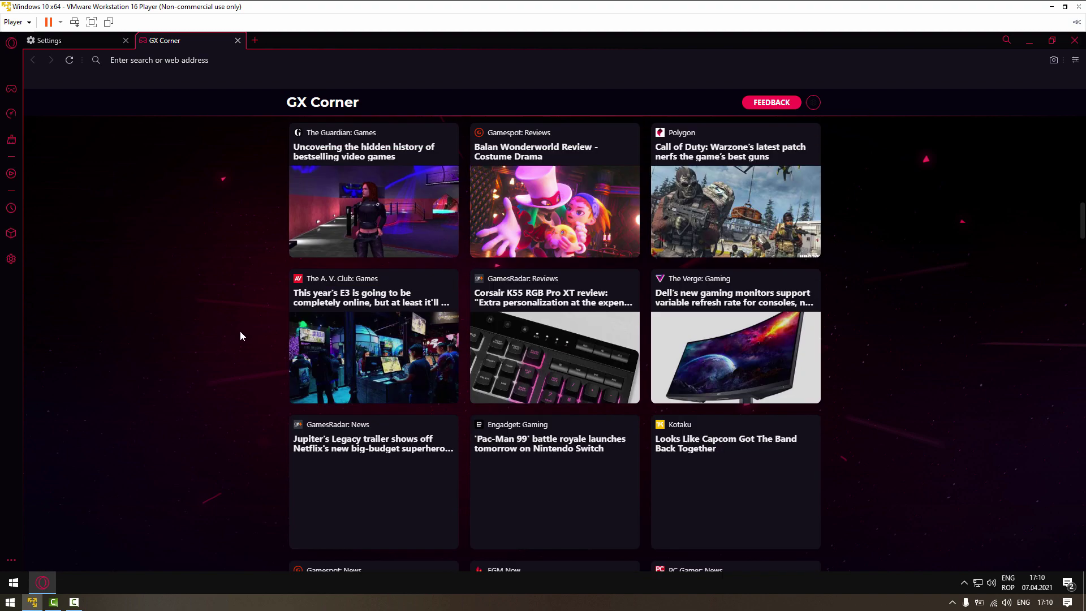
pyautogui.scroll(-2, 240, 331)
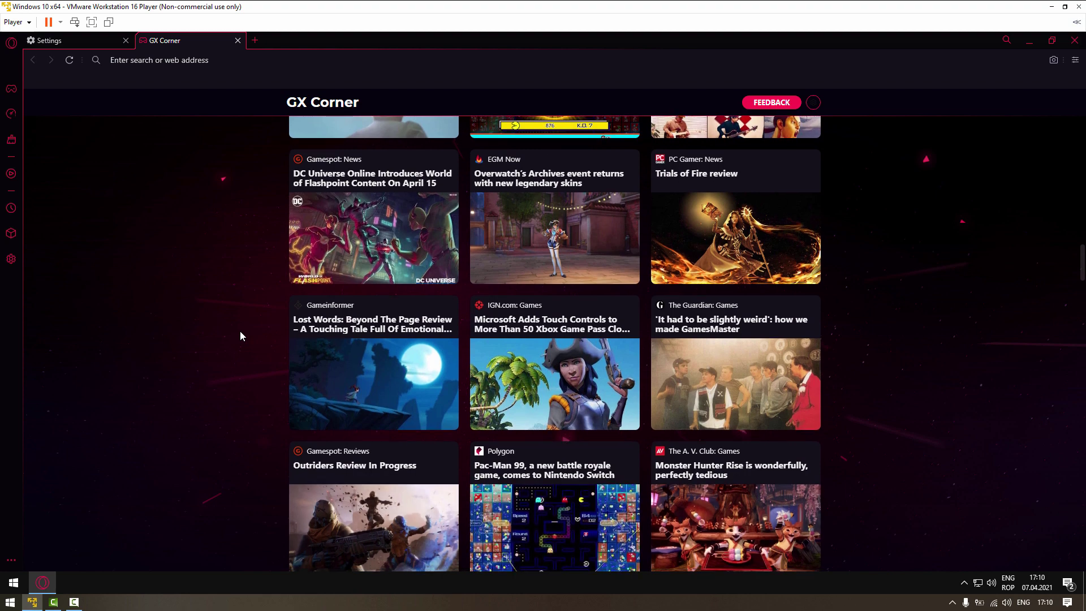
pyautogui.scroll(-5, 240, 331)
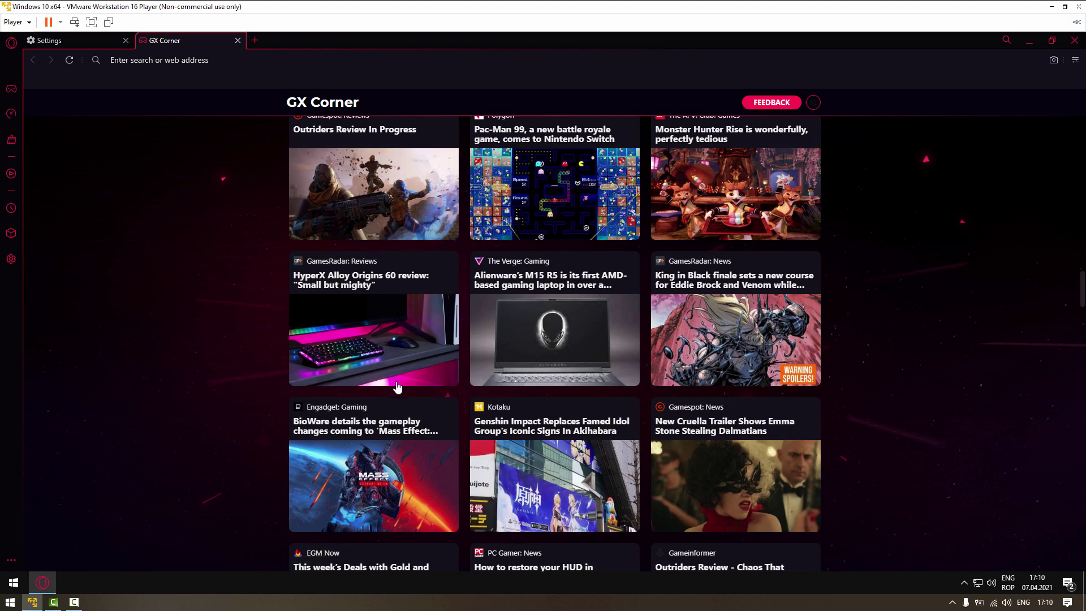
pyautogui.scroll(5, 397, 387)
pyautogui.scroll(-10, 659, 251)
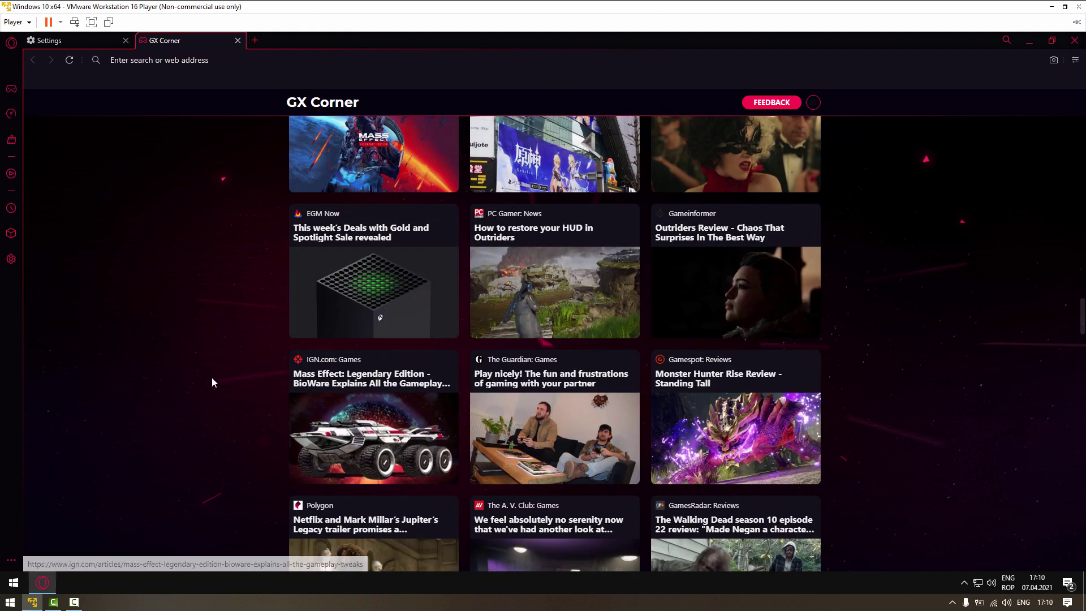
pyautogui.scroll(5, 210, 376)
pyautogui.scroll(5, 209, 378)
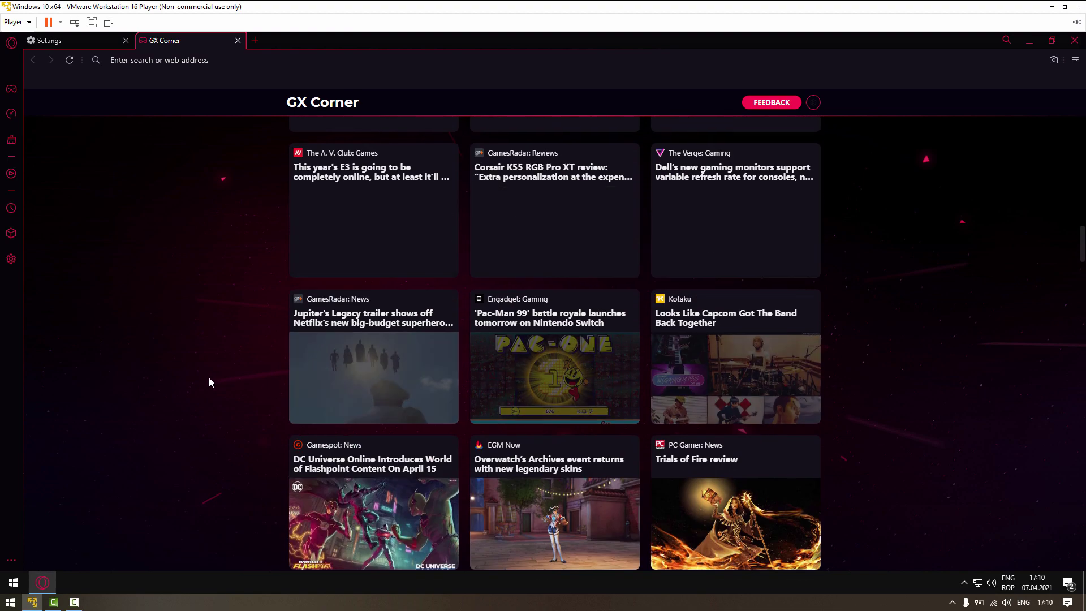
pyautogui.scroll(15, 209, 377)
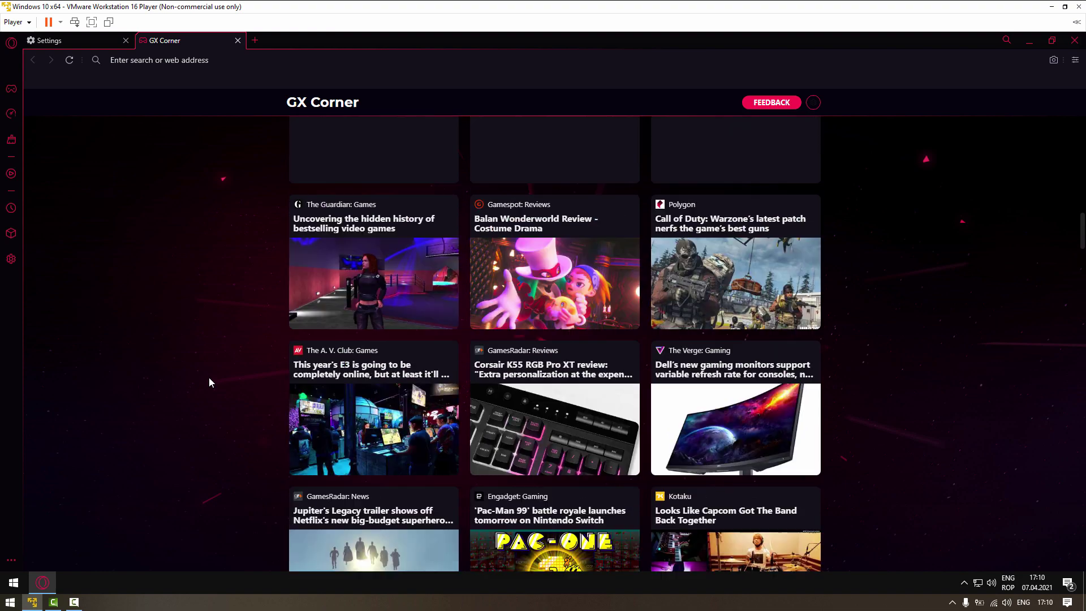
# Finish browsing GX Corner and close its tab, going back to the Settings page
pyautogui.scroll(5, 208, 373)
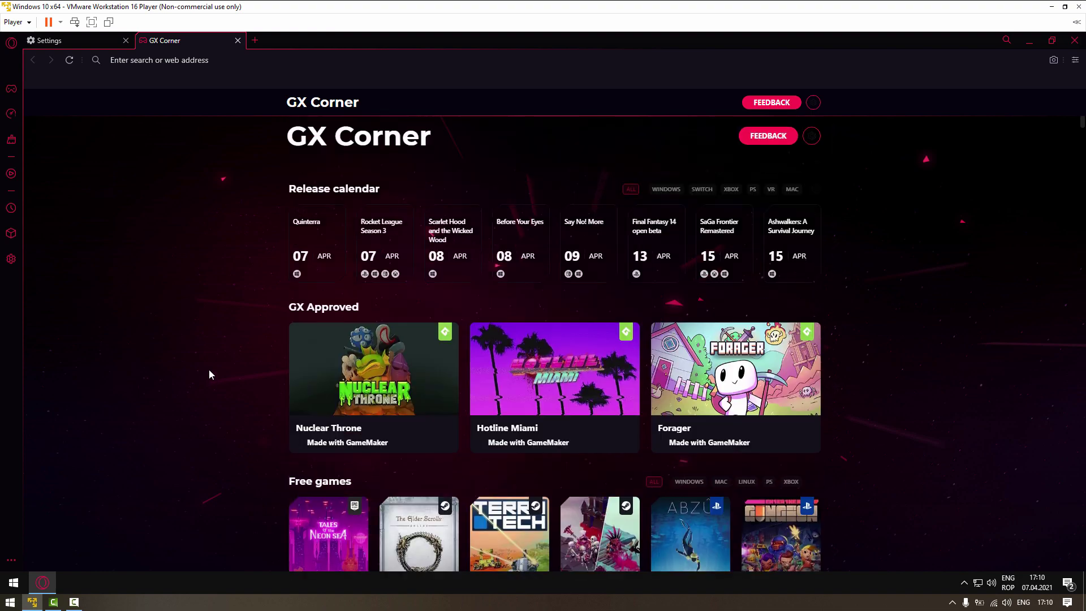
pyautogui.click(237, 41)
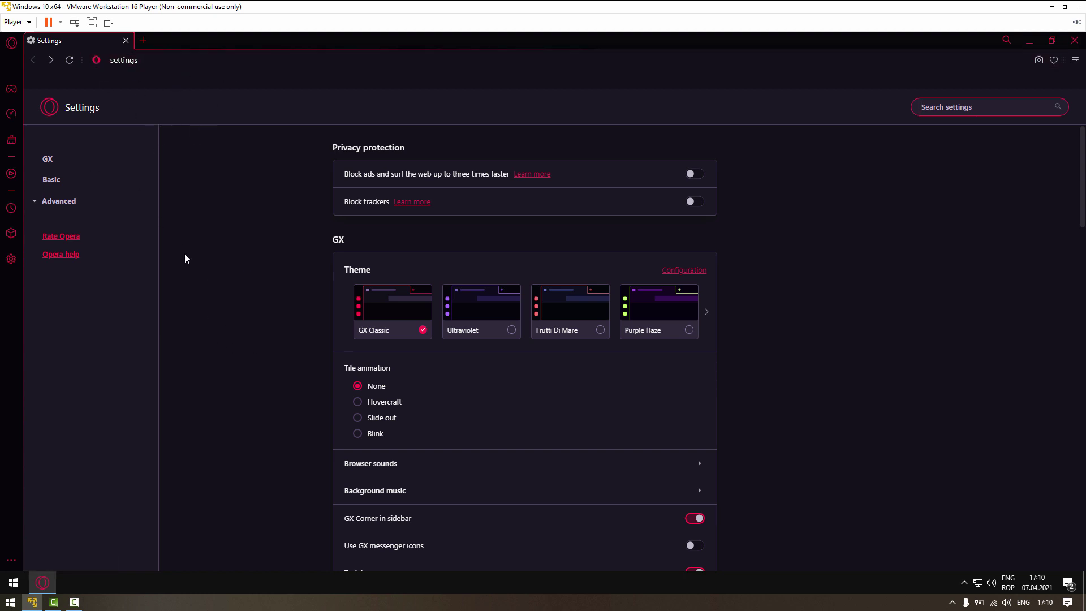
# Review the Hot Tabs Killer and the Network, RAM and CPU limiters in GX Control once more, and close it
pyautogui.click(11, 116)
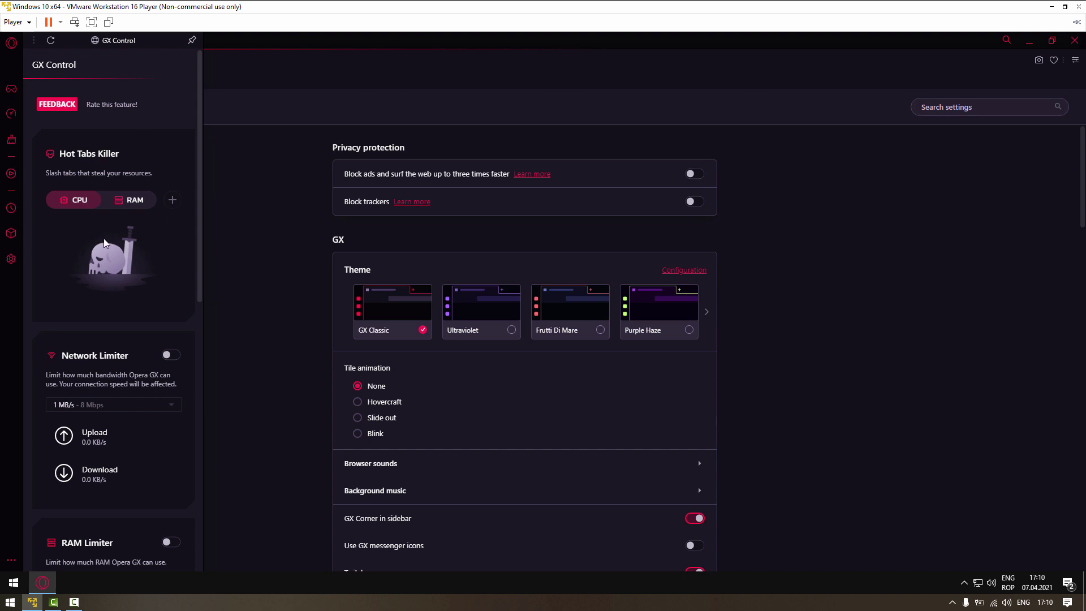
pyautogui.scroll(-8, 101, 125)
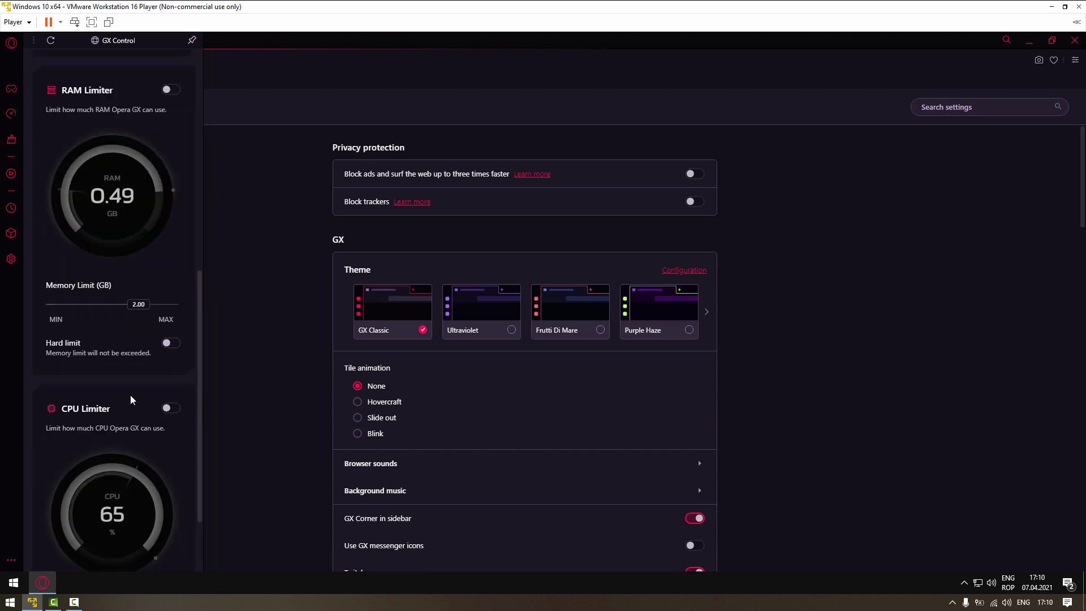
pyautogui.scroll(8, 131, 396)
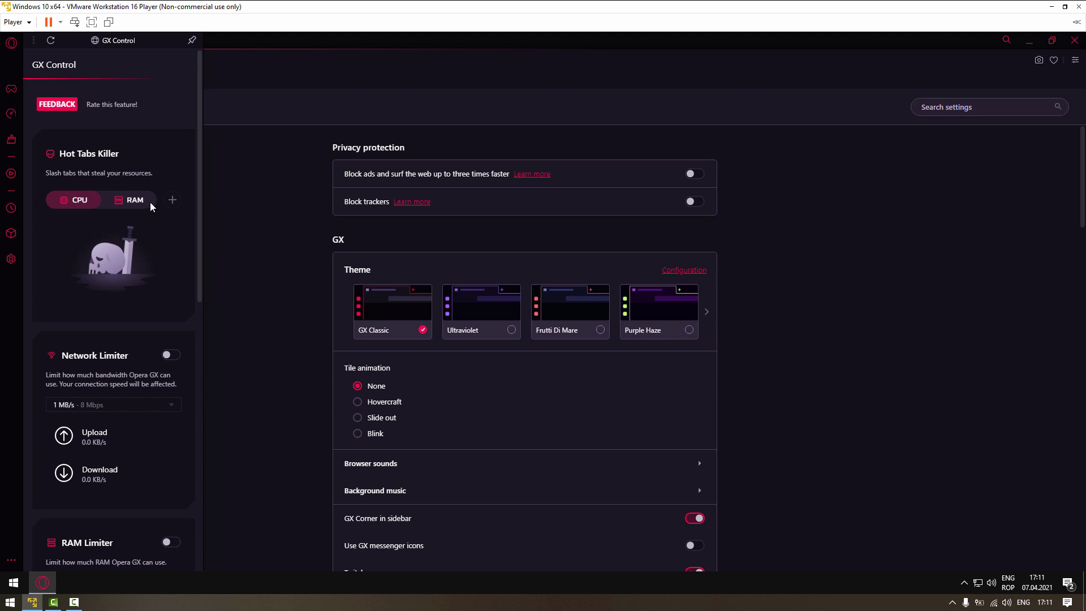
pyautogui.click(253, 101)
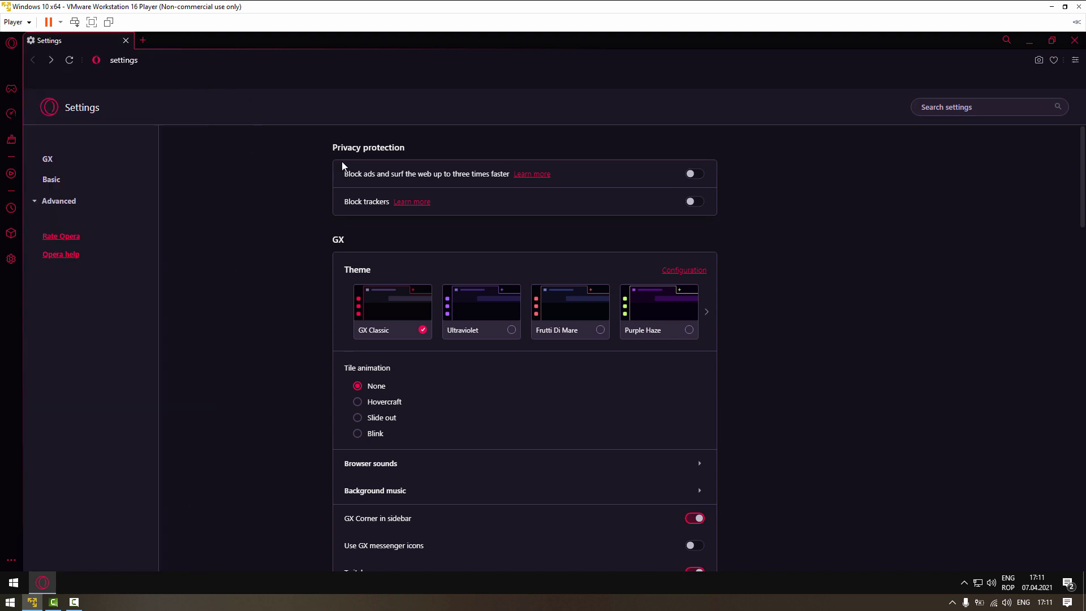